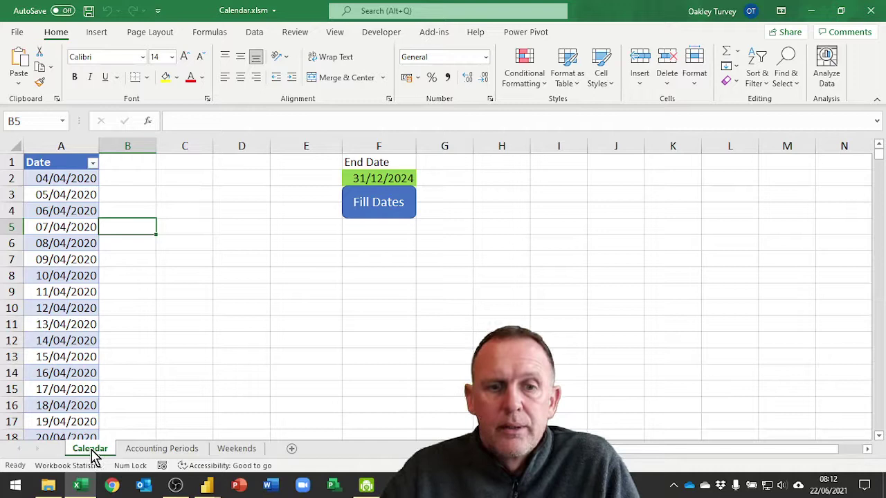
# Check that the Calendar Date column runs from 04/04/2020 through 31/12/2024
pyautogui.click(52, 196)
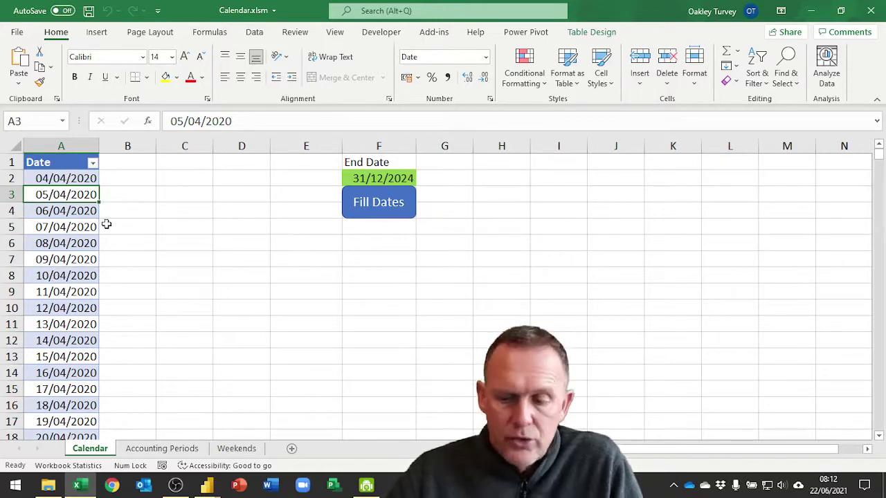
pyautogui.hotkey('ctrl', 'Down')
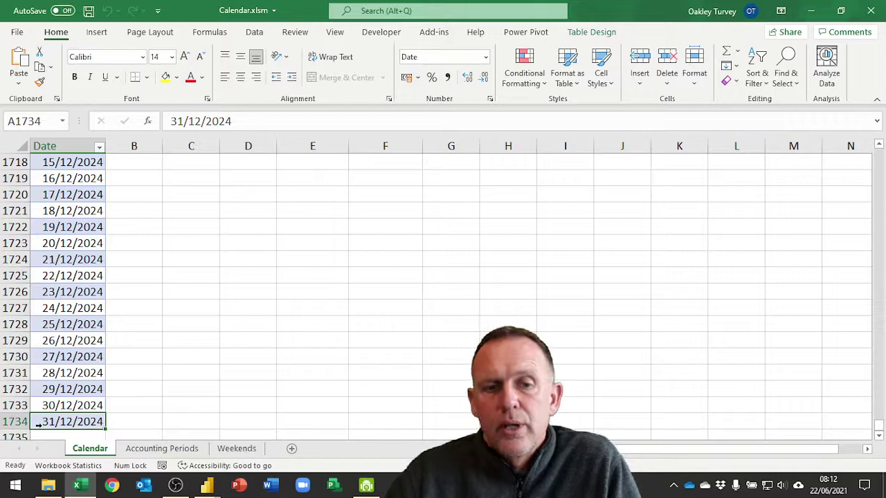
pyautogui.hotkey('ctrl', 'Home')
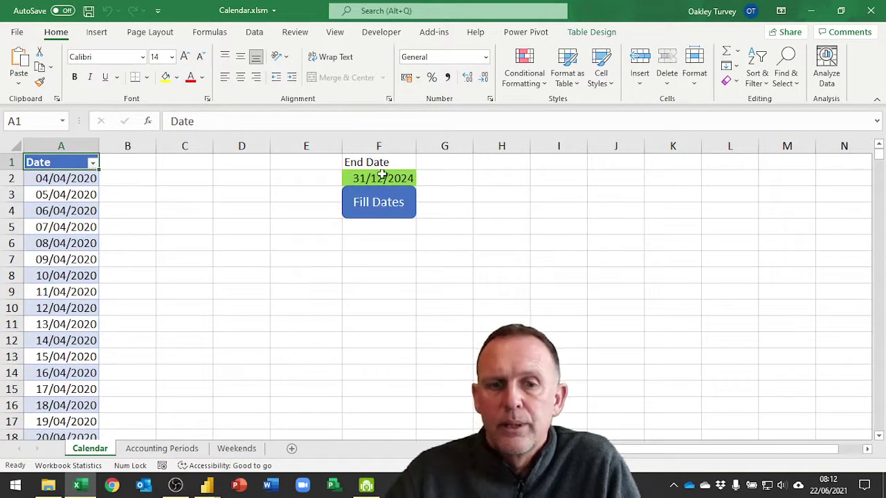
# Review the Accounting Periods start-date formulas and period names down to AP 23-12
pyautogui.click(165, 450)
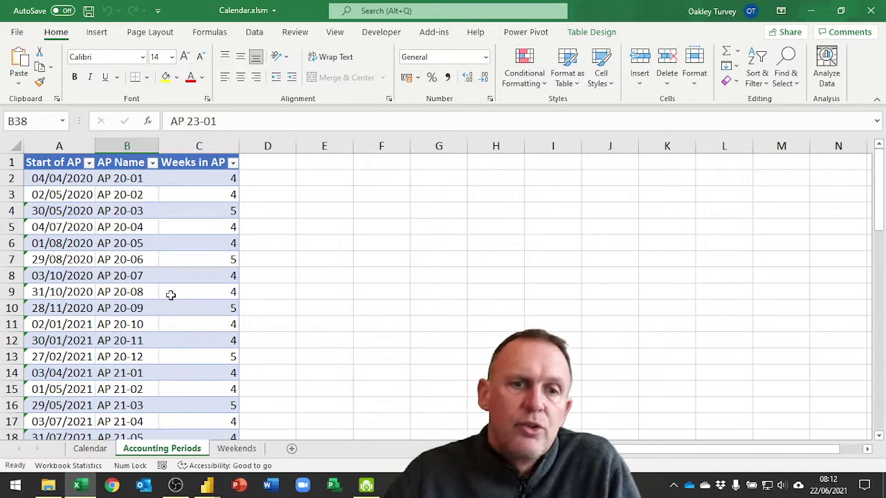
pyautogui.click(127, 179)
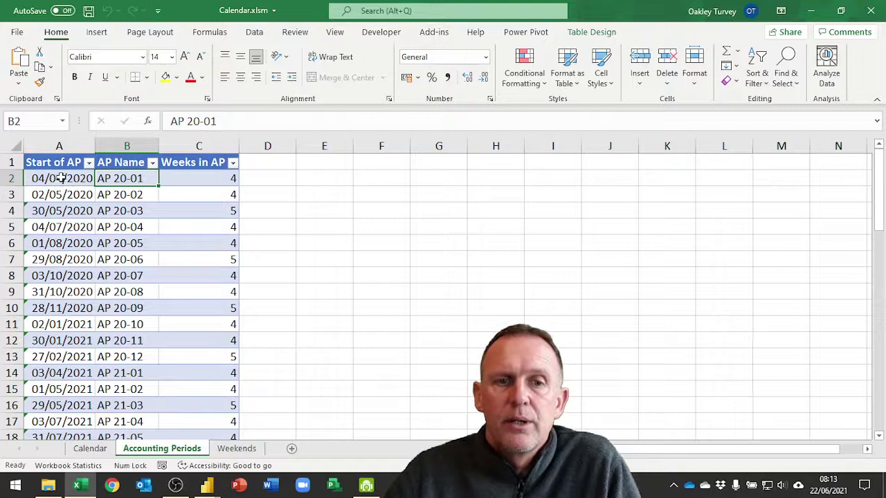
pyautogui.click(221, 180)
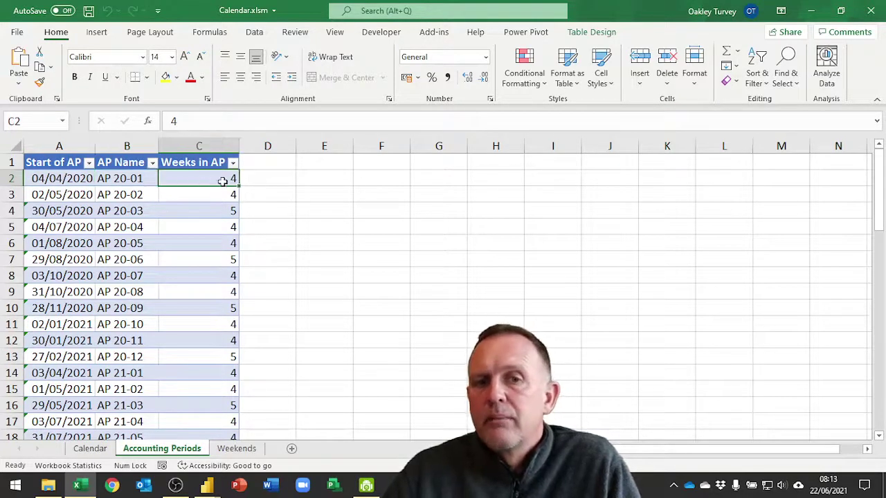
pyautogui.click(64, 196)
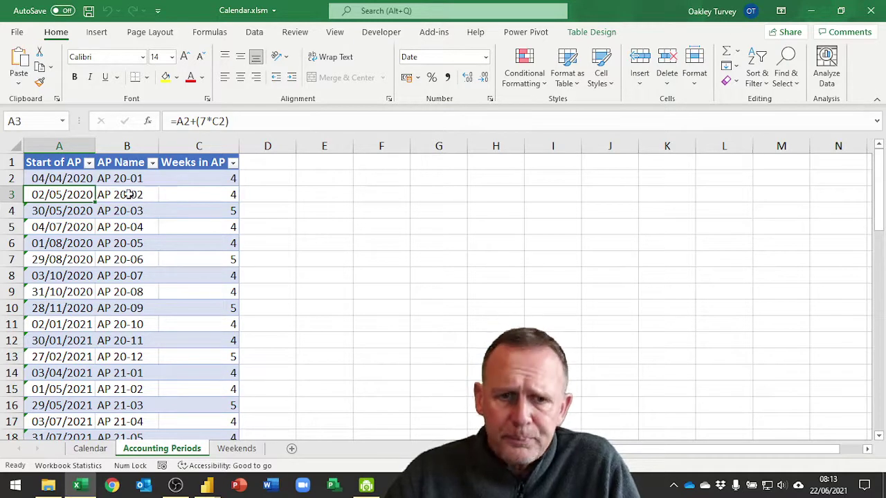
pyautogui.click(65, 180)
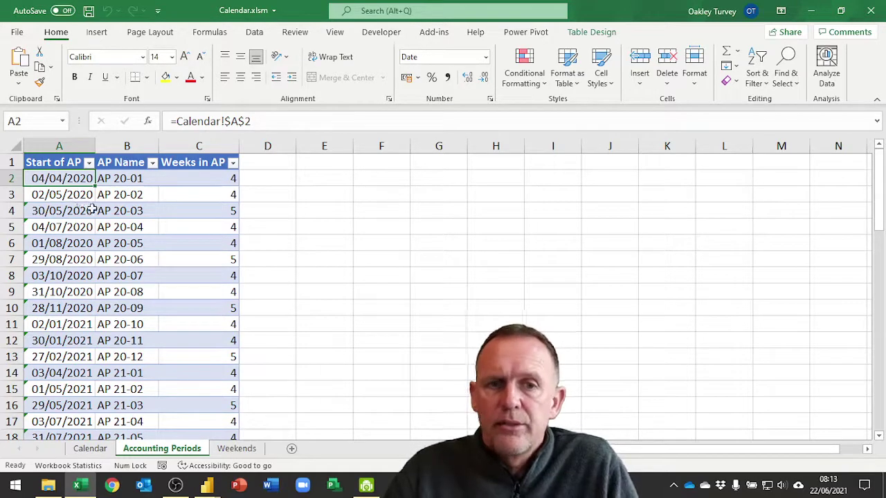
pyautogui.hotkey('ctrl', 'Down')
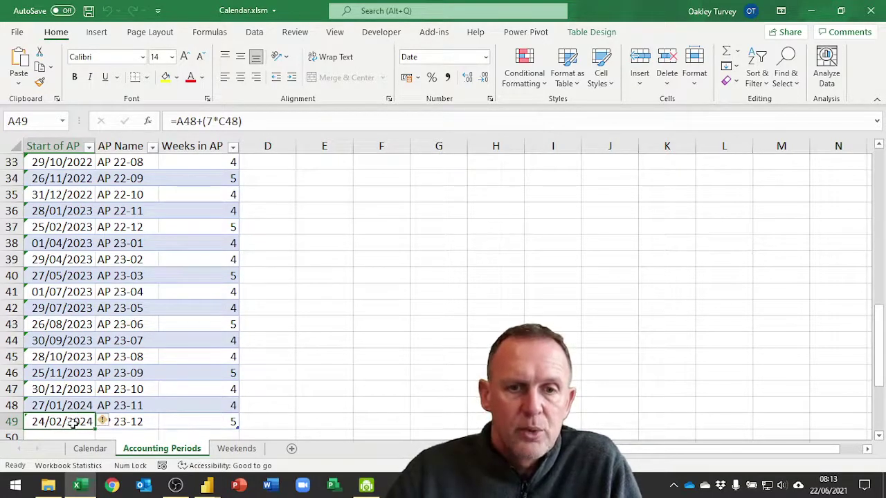
pyautogui.click(129, 423)
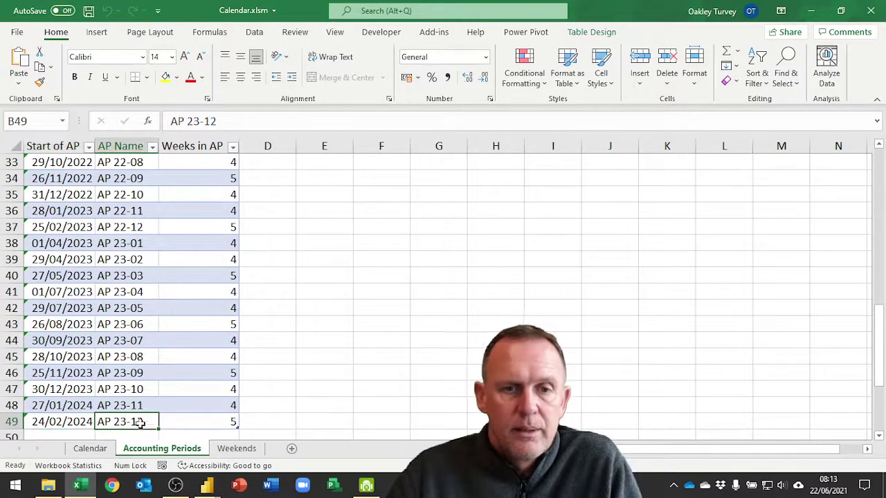
# Glance back at the Calendar sheet, then show the Weekends sheet
pyautogui.click(91, 449)
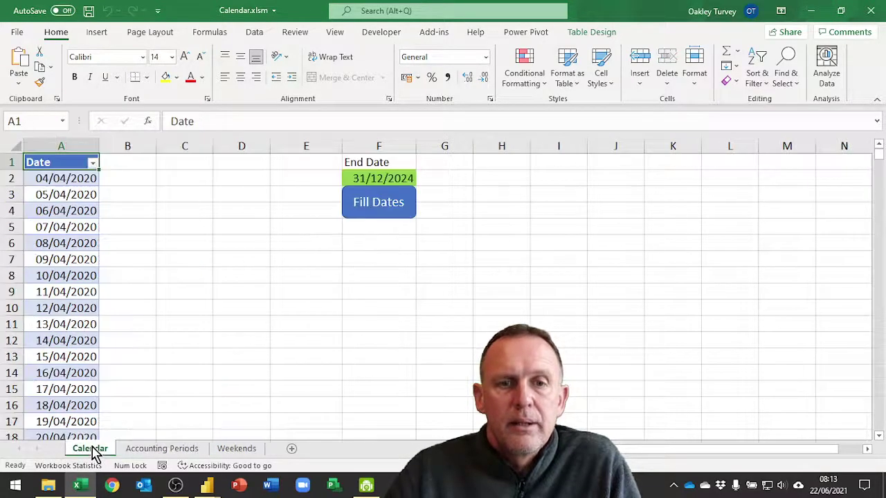
pyautogui.click(187, 450)
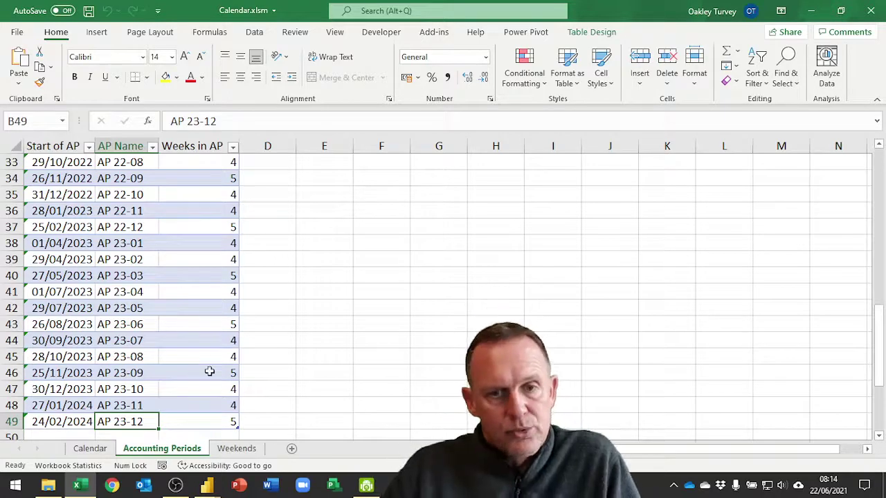
pyautogui.click(243, 450)
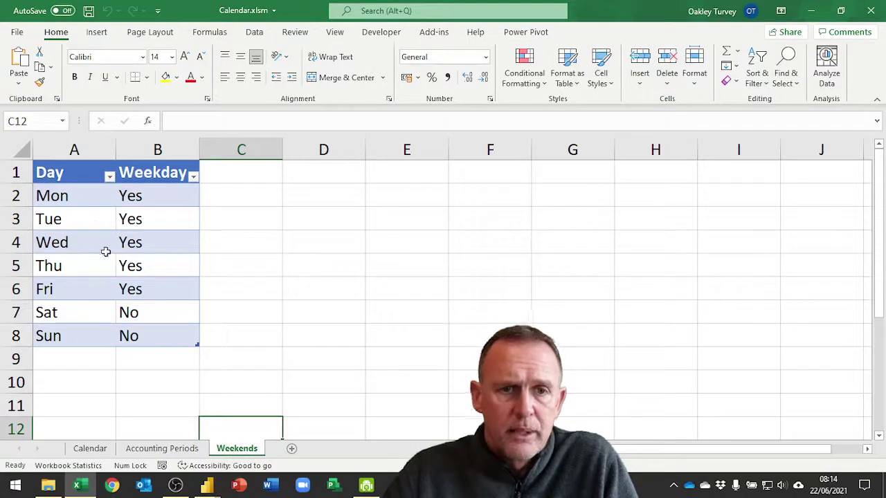
# Set the Weekday value to No for Saturday and Sunday
pyautogui.click(175, 313)
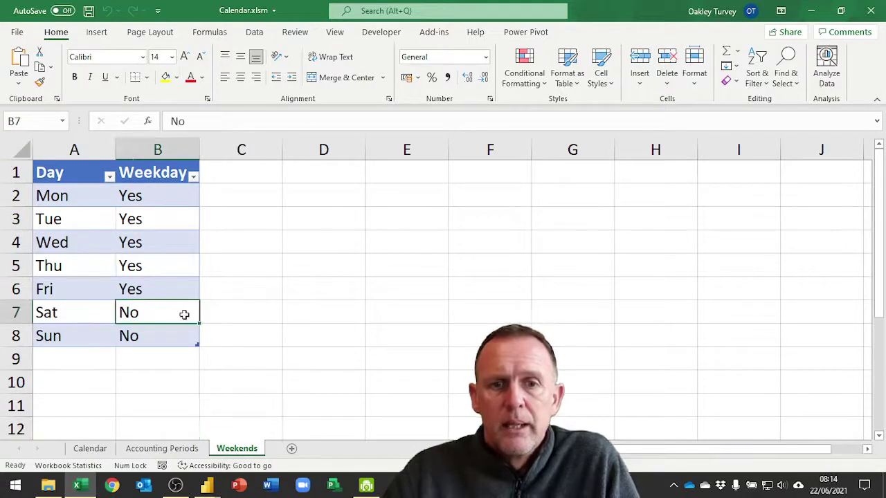
pyautogui.click(205, 318)
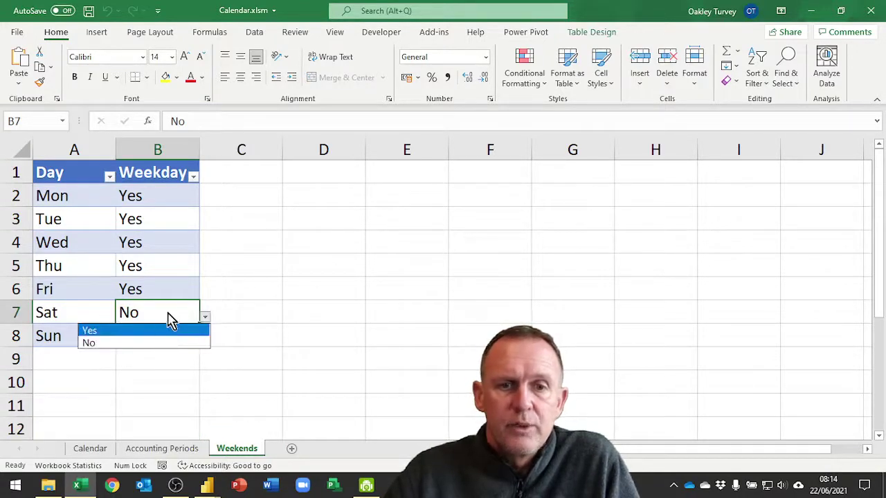
pyautogui.click(153, 342)
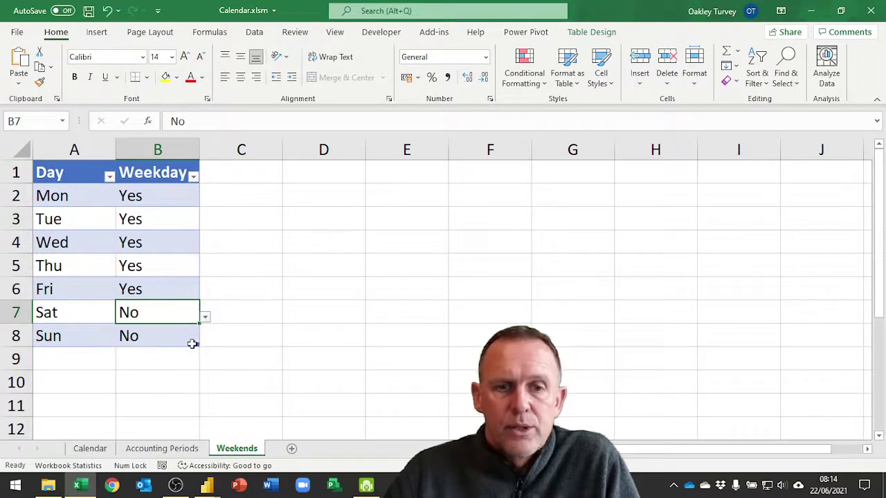
pyautogui.click(173, 291)
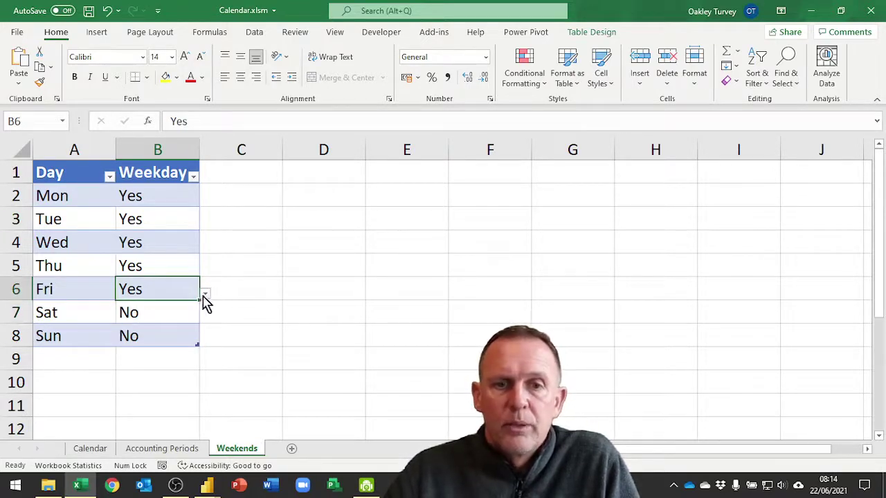
pyautogui.click(205, 294)
pyautogui.click(158, 319)
pyautogui.click(162, 336)
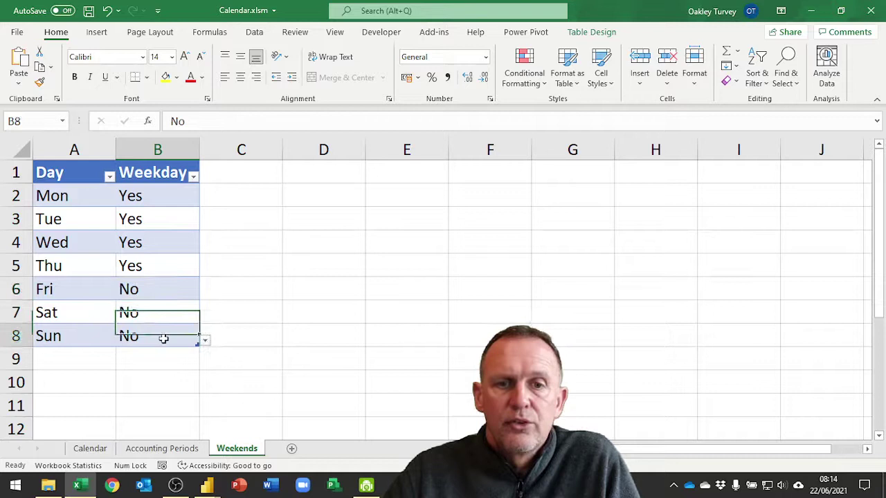
pyautogui.click(205, 340)
pyautogui.click(165, 354)
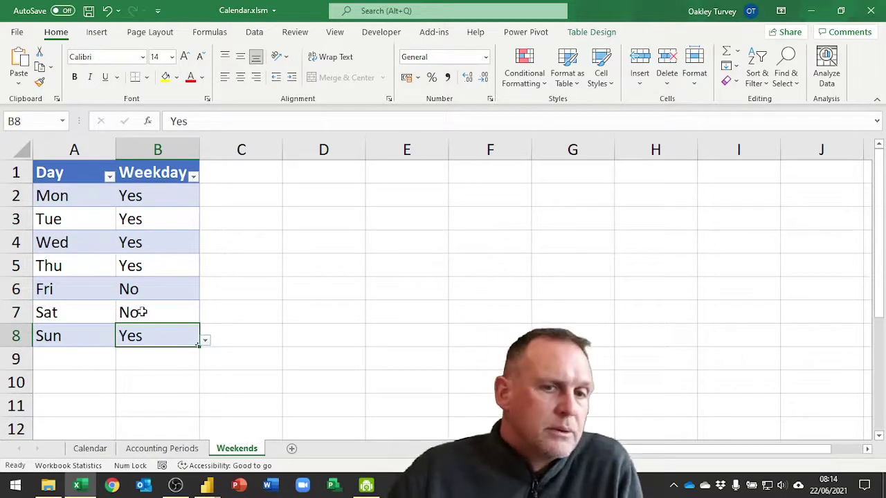
pyautogui.click(206, 341)
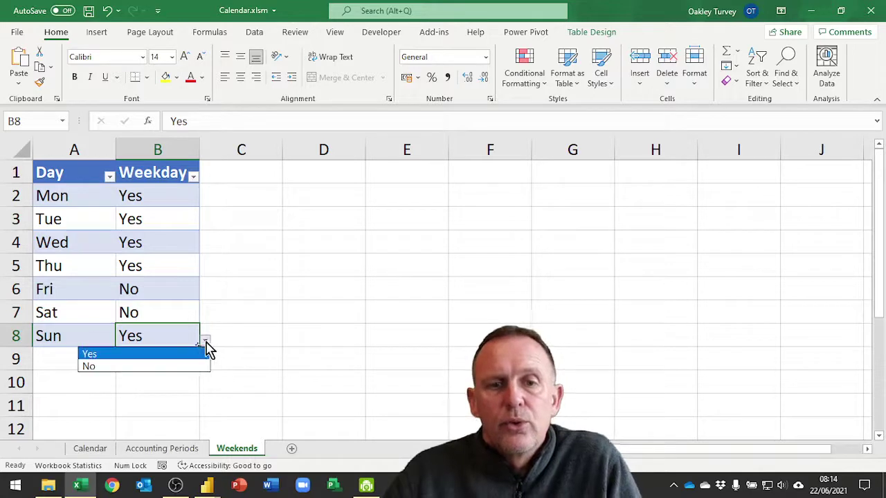
pyautogui.click(152, 366)
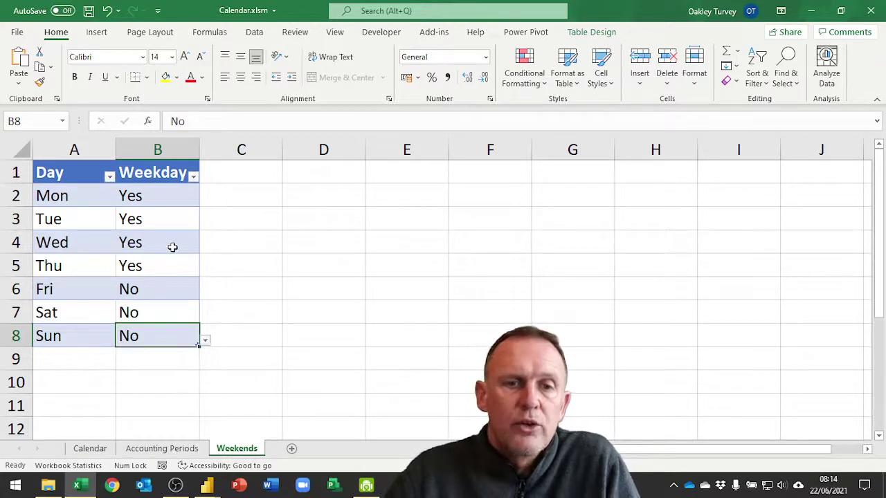
# Fill Yes down the Weekday column for Monday through Friday
pyautogui.click(176, 194)
pyautogui.click(205, 202)
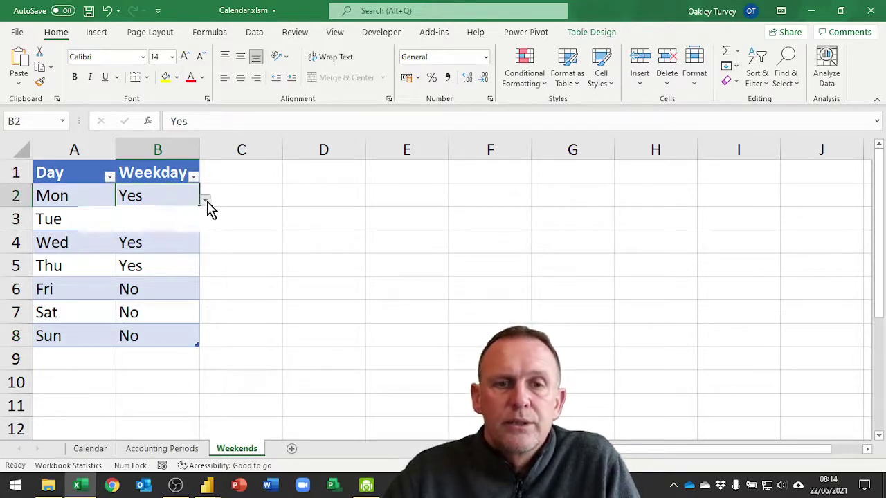
pyautogui.click(199, 227)
pyautogui.click(188, 221)
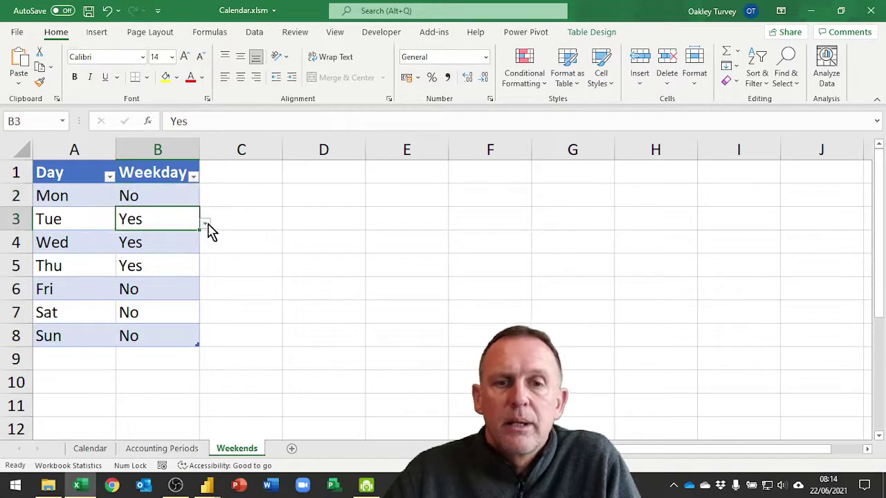
pyautogui.click(205, 224)
pyautogui.click(144, 250)
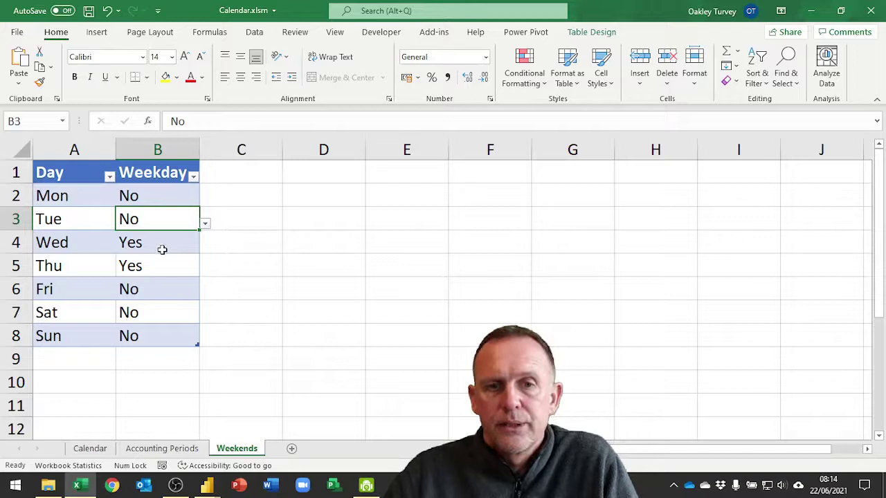
pyautogui.click(204, 223)
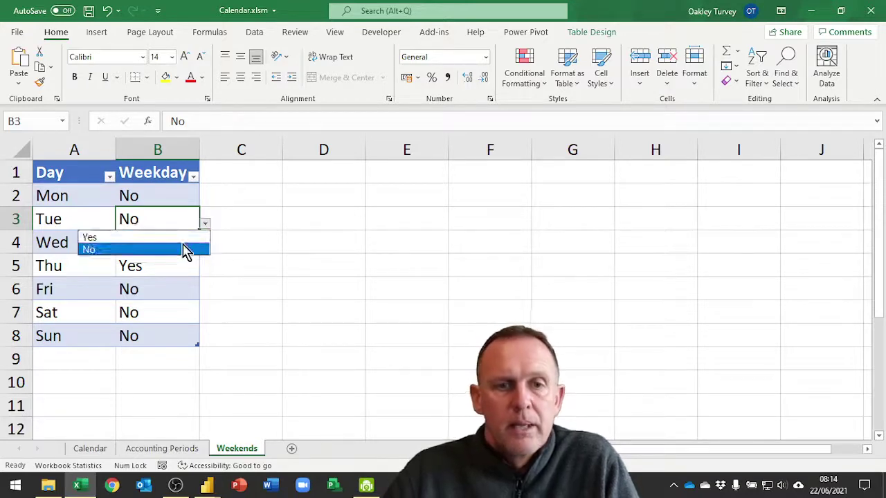
pyautogui.click(187, 238)
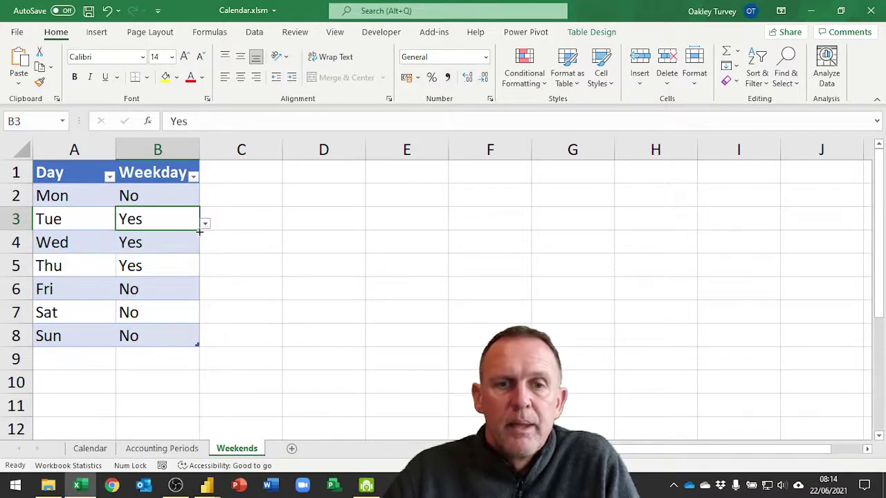
pyautogui.moveTo(200, 231); pyautogui.dragTo(201, 199)
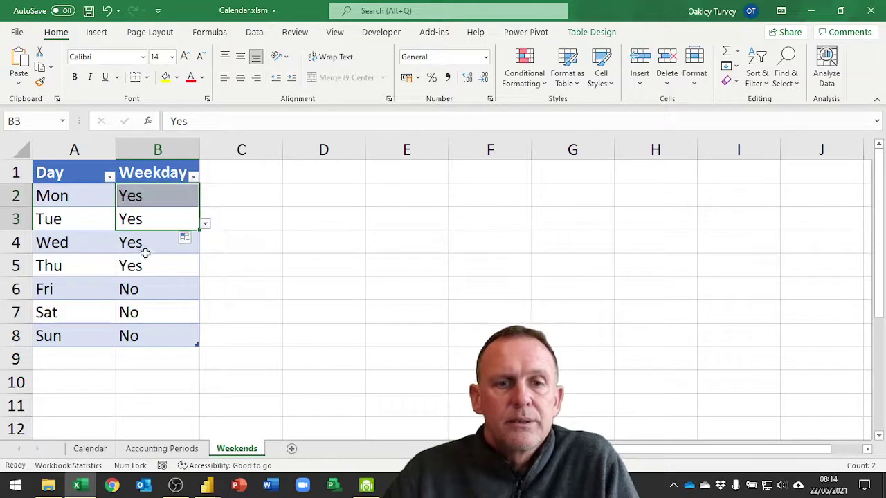
pyautogui.click(178, 291)
pyautogui.click(205, 294)
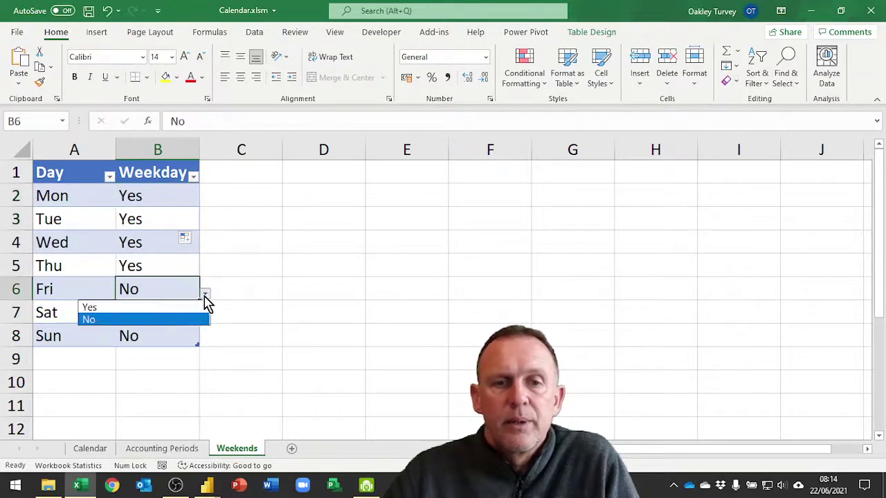
pyautogui.click(176, 307)
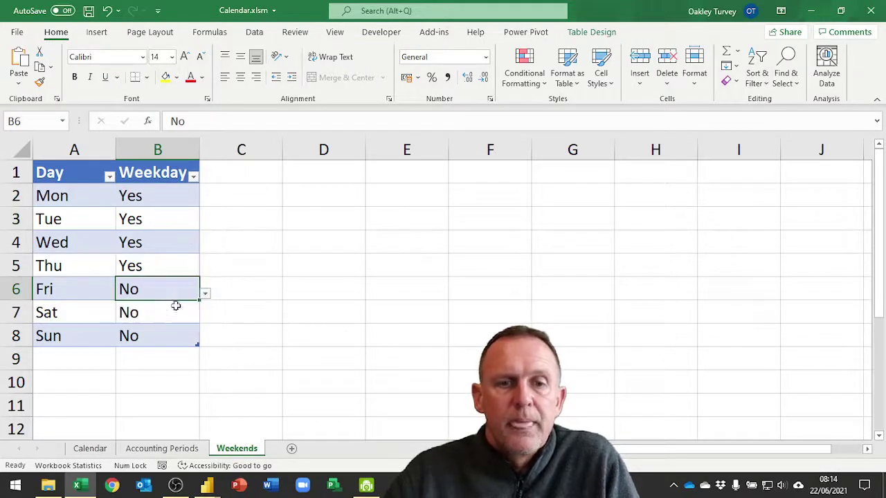
pyautogui.click(168, 195)
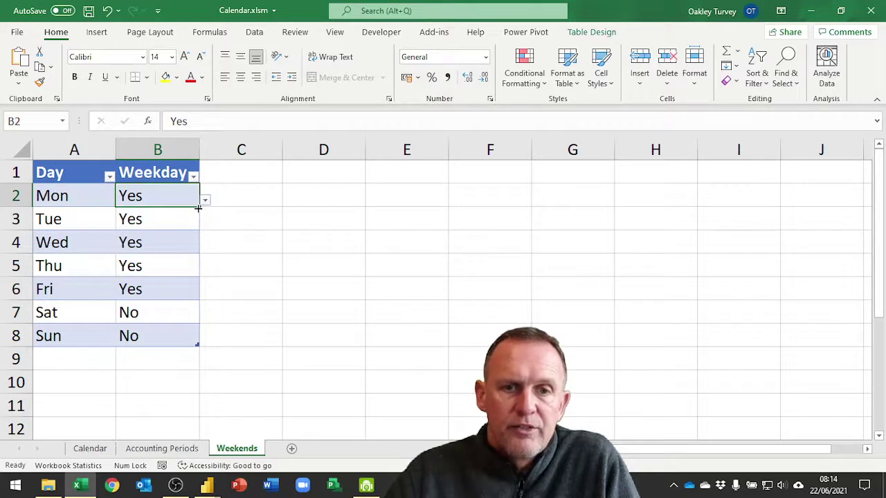
pyautogui.moveTo(198, 208); pyautogui.dragTo(188, 297)
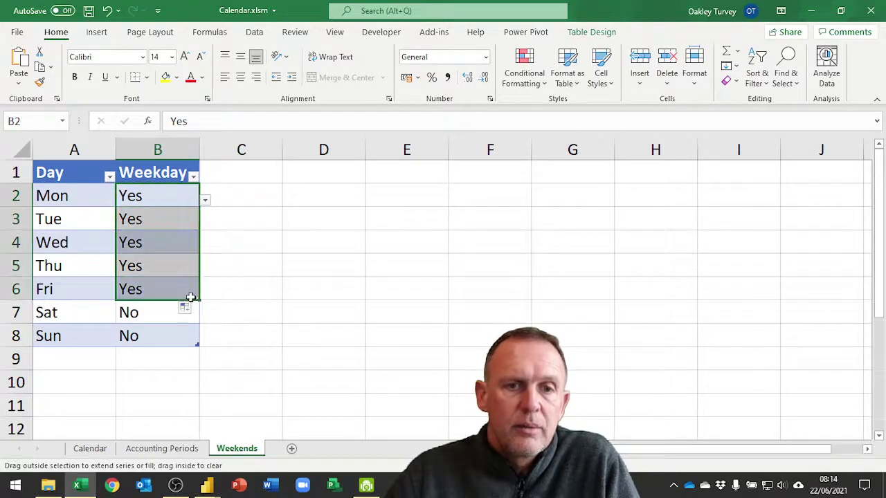
# Confirm the table is named dWeekend in its table settings
pyautogui.click(248, 334)
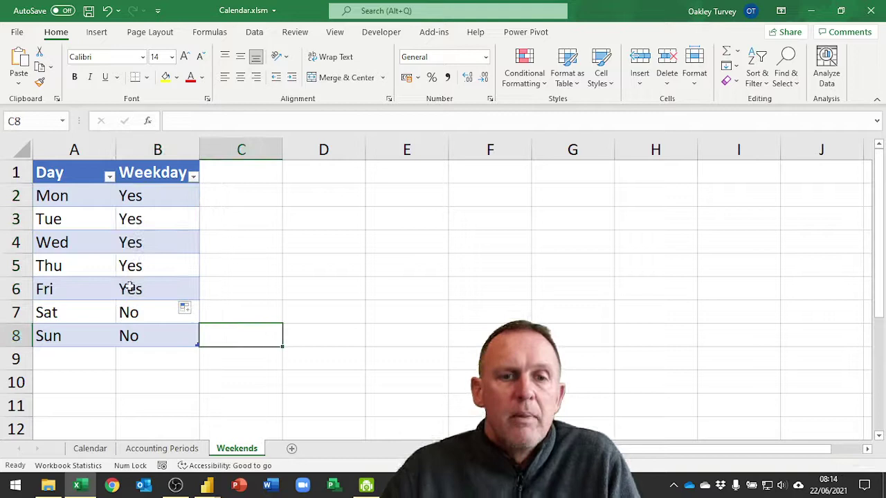
pyautogui.click(104, 244)
pyautogui.click(584, 35)
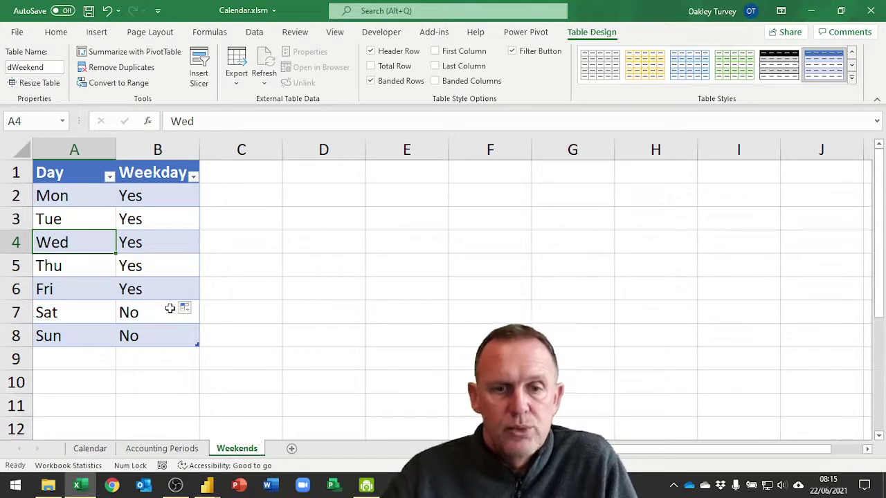
pyautogui.moveTo(208, 488)
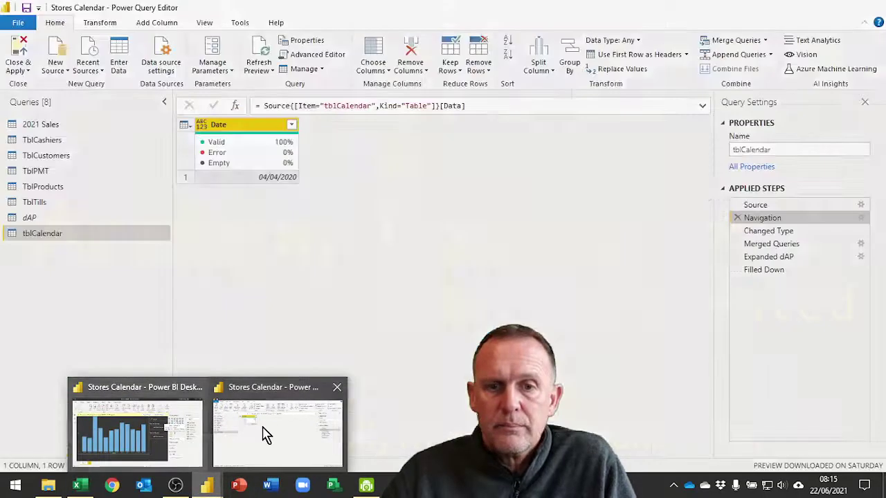
# Add Calendar.xlsm as a new Excel source and refresh the Navigator's table list
pyautogui.click(260, 433)
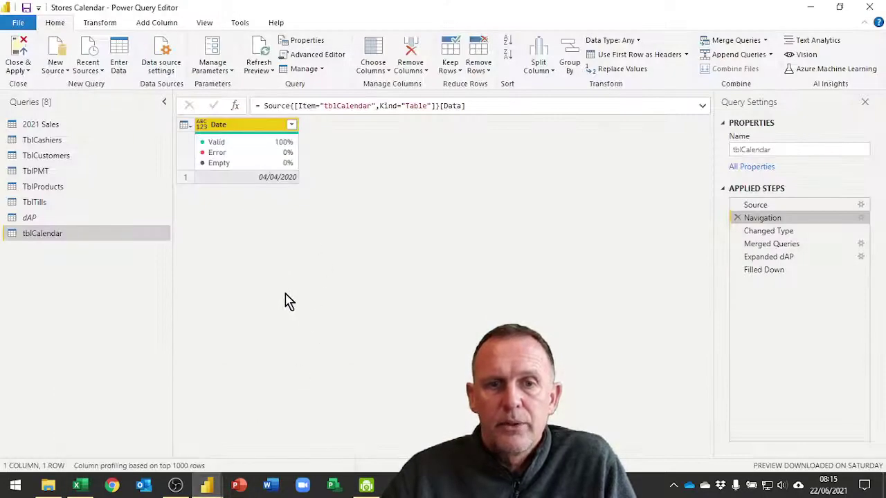
pyautogui.click(63, 71)
pyautogui.click(85, 103)
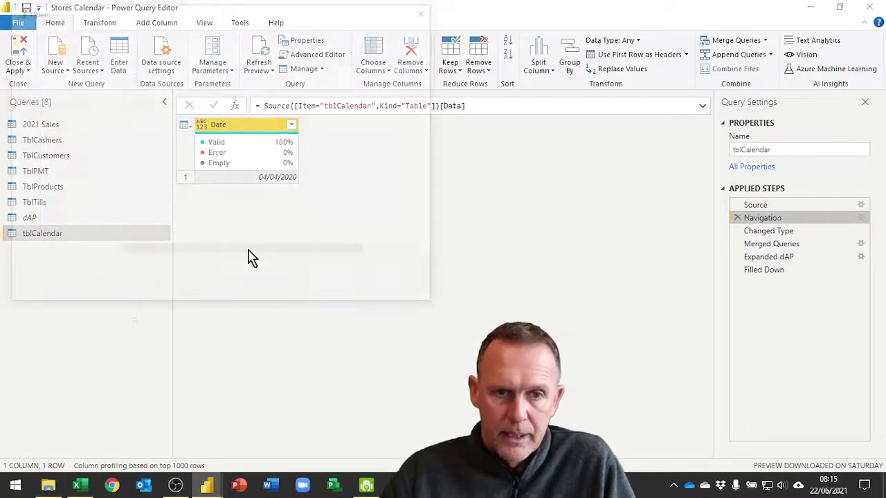
pyautogui.click(154, 166)
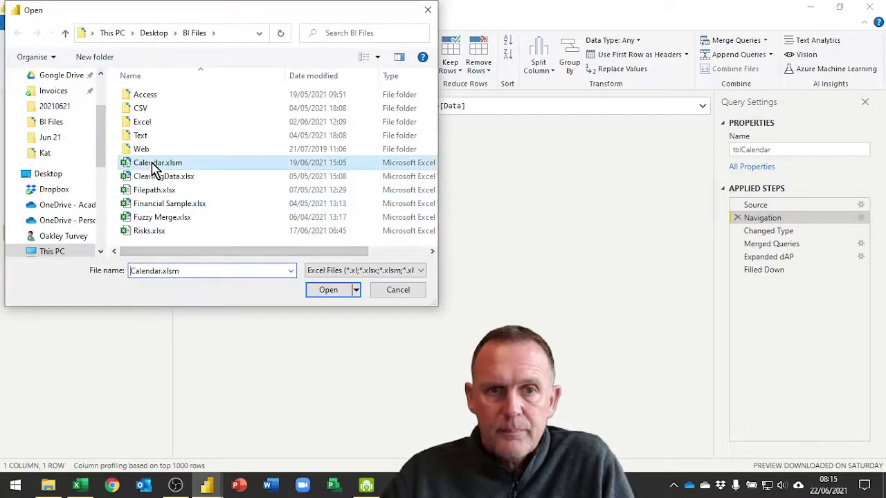
pyautogui.doubleClick(153, 166)
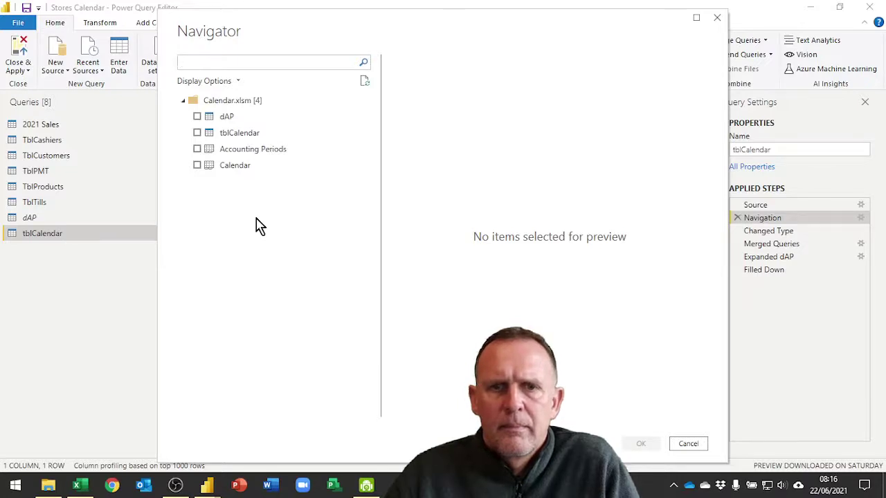
pyautogui.click(364, 81)
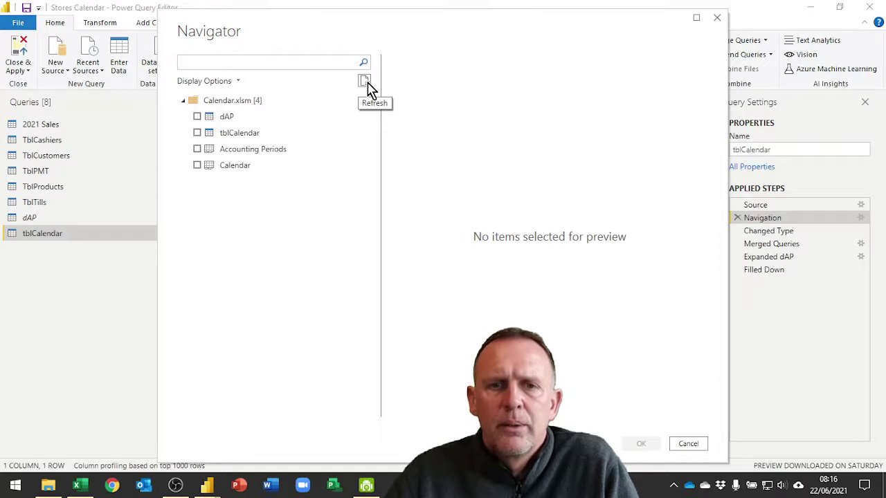
# Save Calendar.xlsm in Excel and minimize Excel to return to the Navigator
pyautogui.click(87, 490)
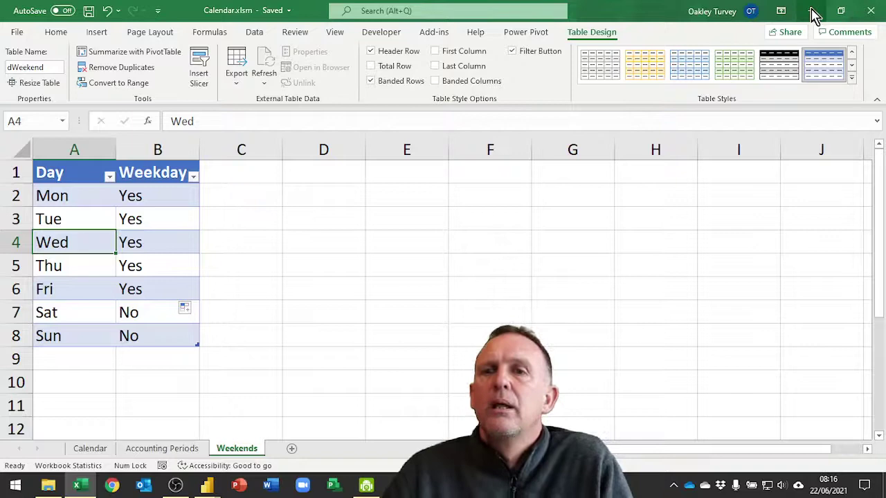
pyautogui.click(812, 12)
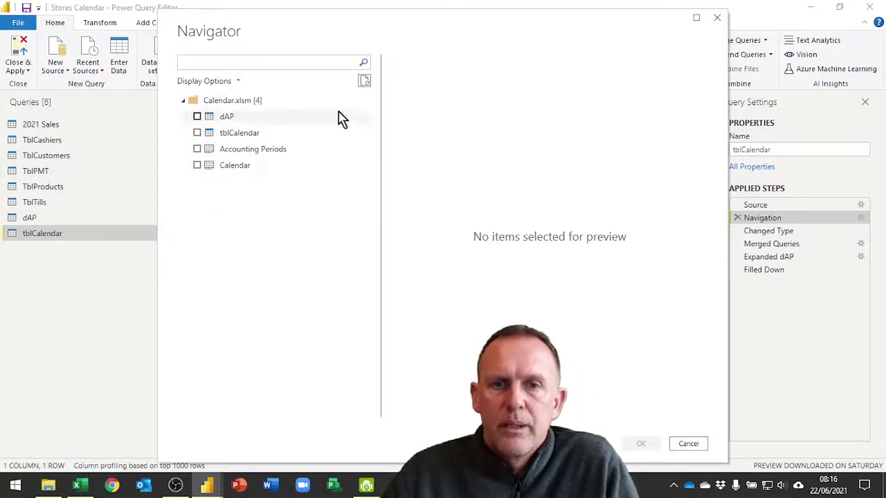
# Refresh the Navigator so Calendar.xlsm lists six items including dWeekend and Weekends
pyautogui.click(364, 81)
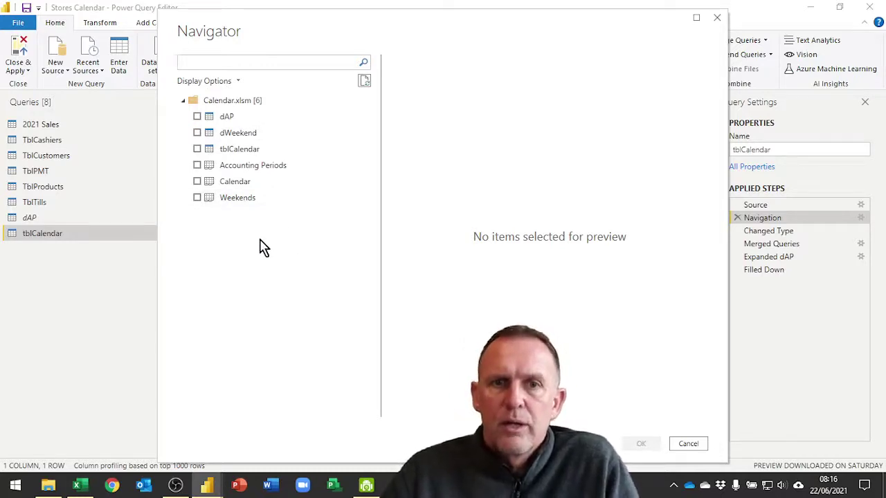
pyautogui.rightClick(228, 104)
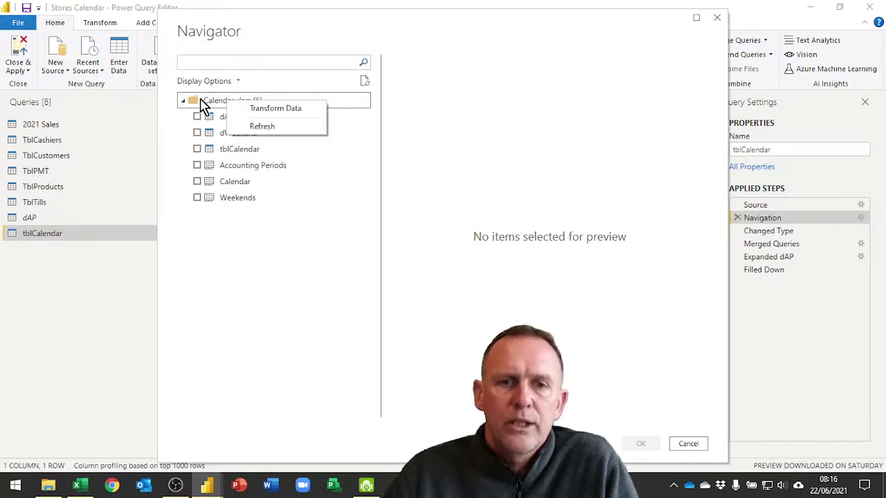
# Load the workbook into the editor, then delete the extra Calendar xlsm query
pyautogui.click(278, 112)
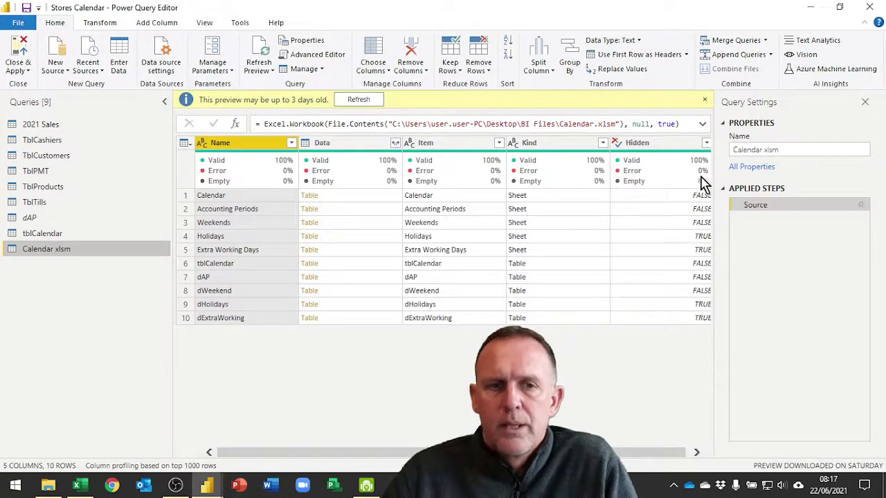
pyautogui.rightClick(44, 256)
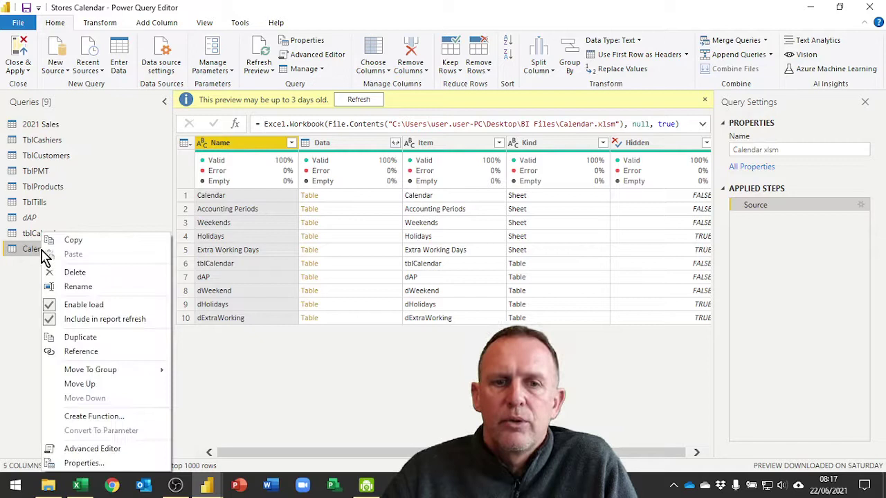
pyautogui.click(72, 272)
pyautogui.click(505, 263)
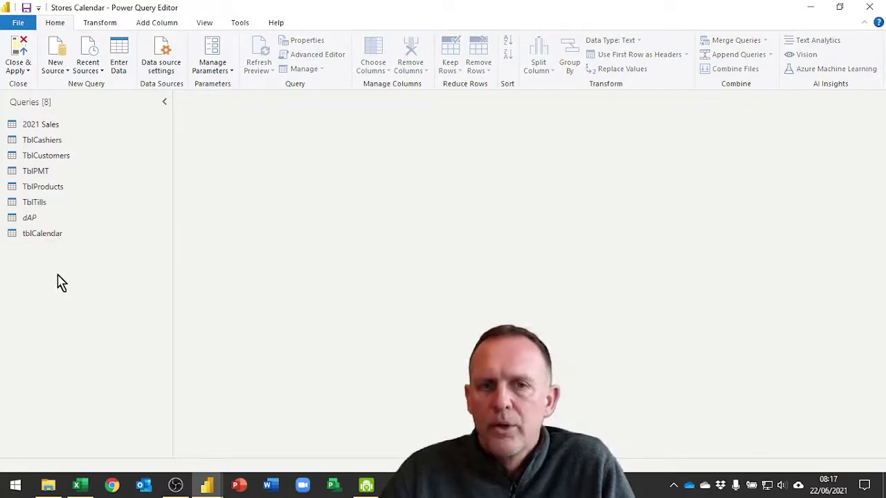
# Import only the dWeekend table from Calendar.xlsm, leaving the Weekends sheet out
pyautogui.click(58, 70)
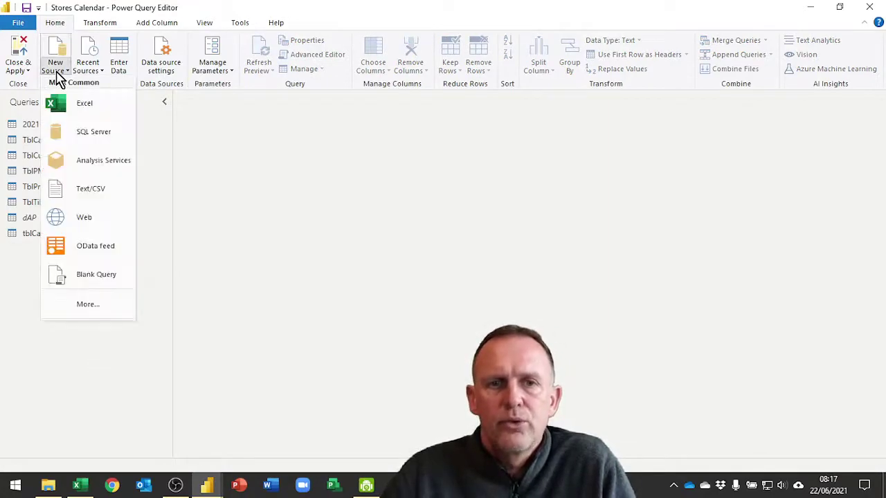
pyautogui.click(83, 102)
pyautogui.doubleClick(147, 166)
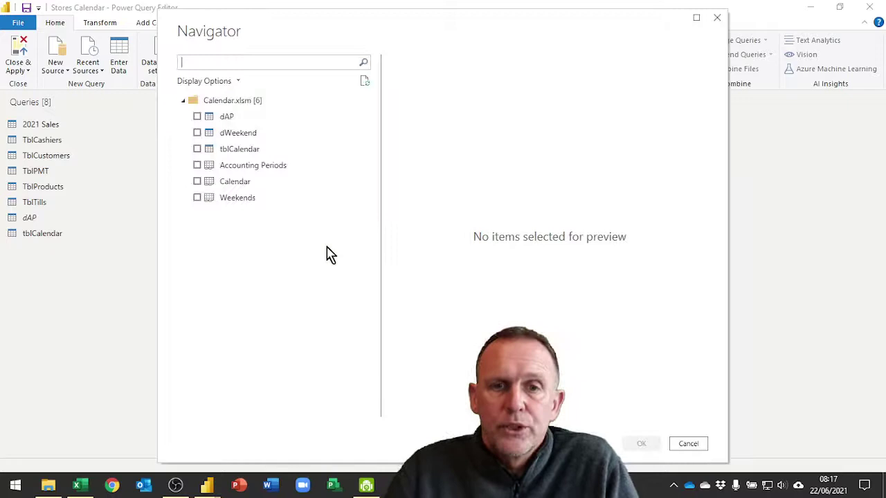
pyautogui.click(197, 133)
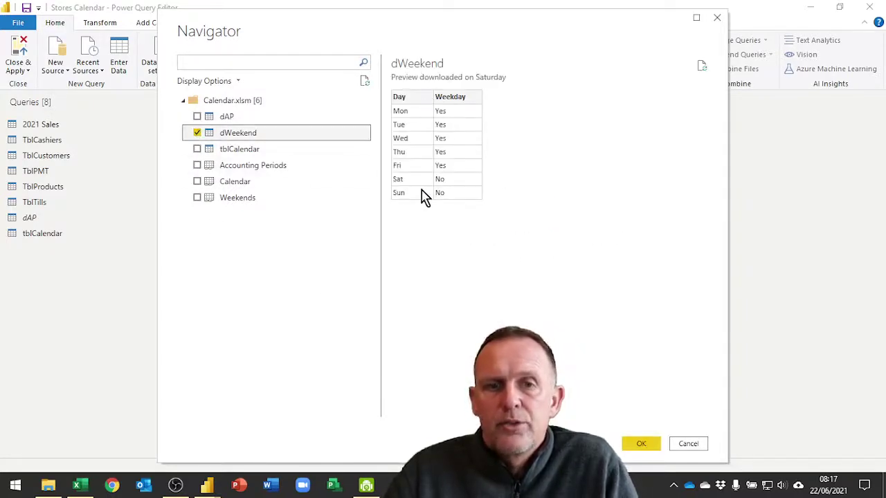
pyautogui.click(197, 198)
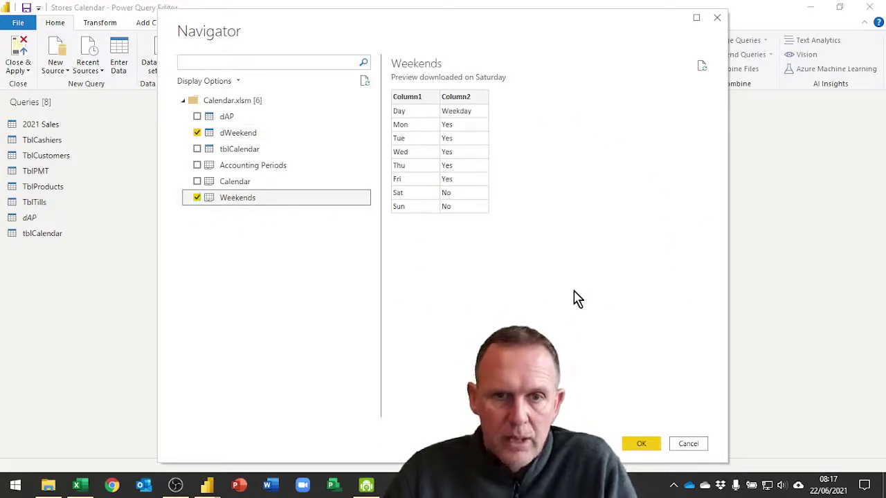
pyautogui.click(197, 198)
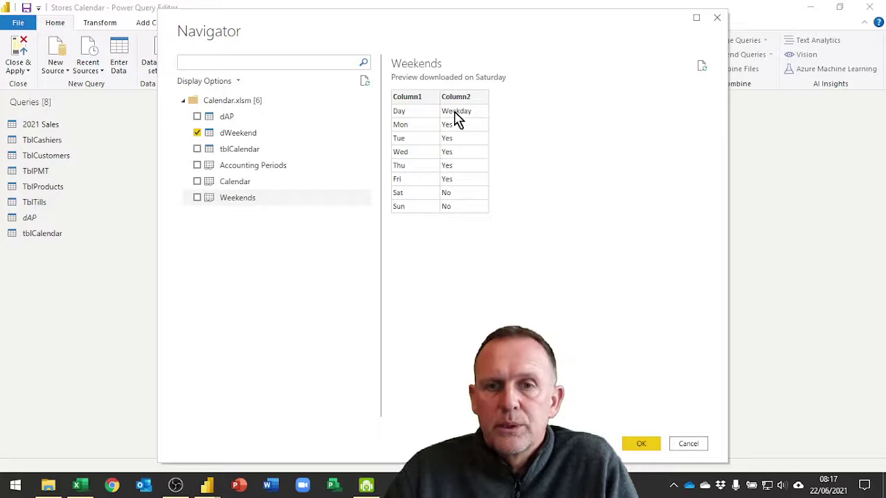
pyautogui.click(643, 444)
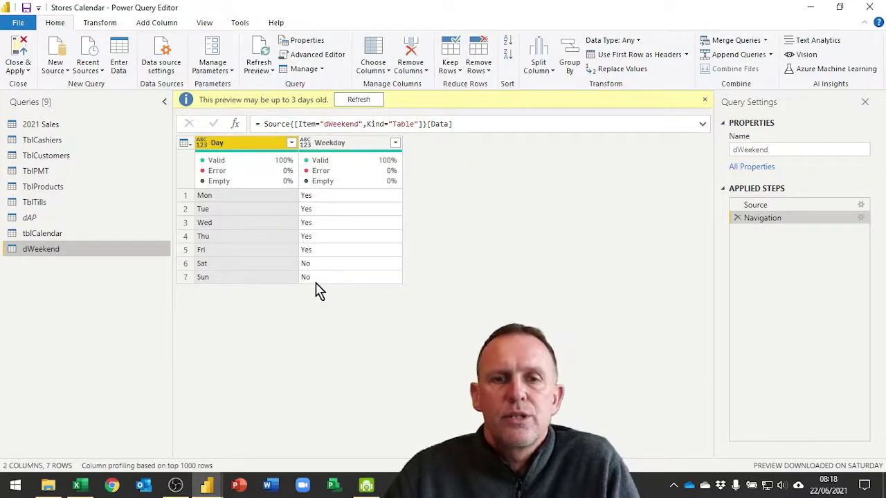
# Try Whole Number on Weekday, then revert it to Text by replacing the type step
pyautogui.click(306, 145)
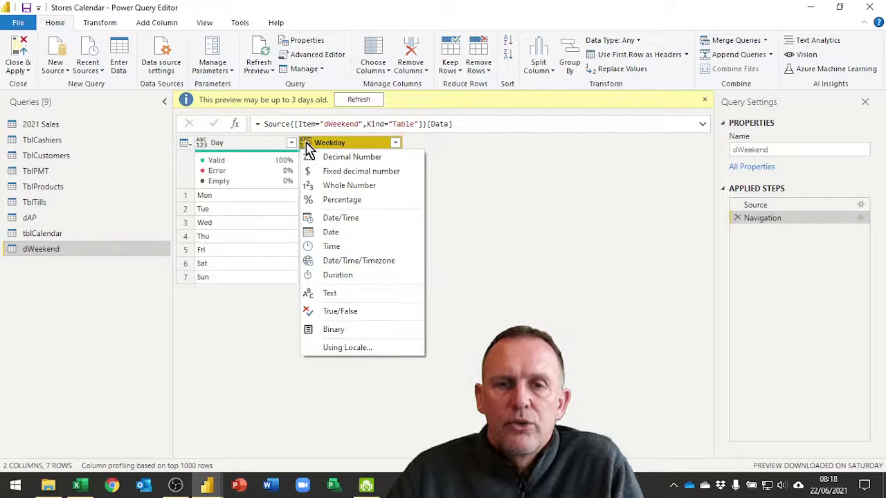
pyautogui.click(338, 187)
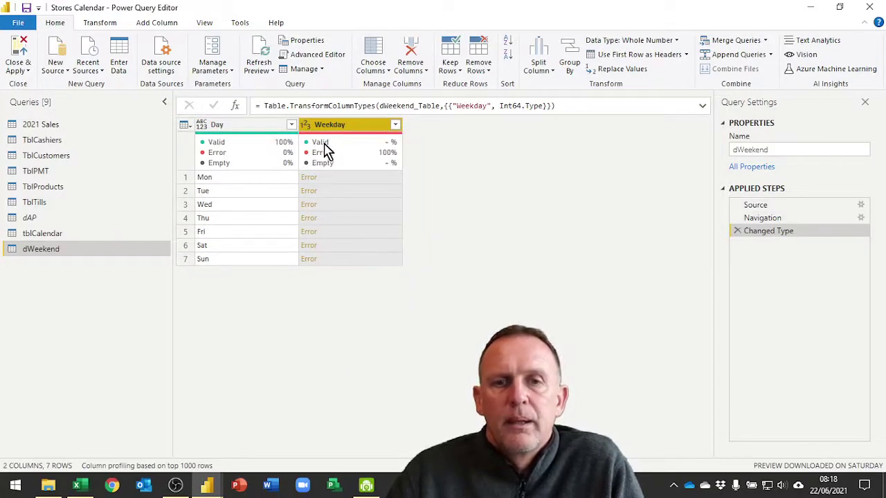
pyautogui.click(306, 126)
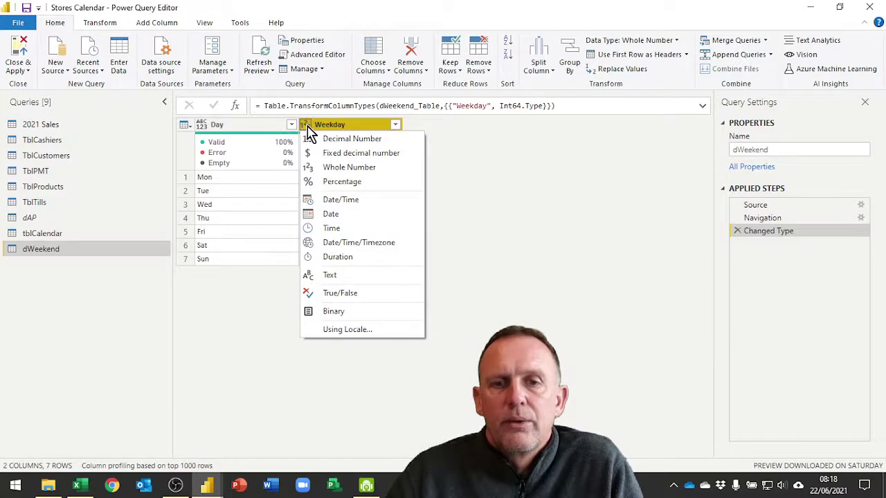
pyautogui.click(330, 275)
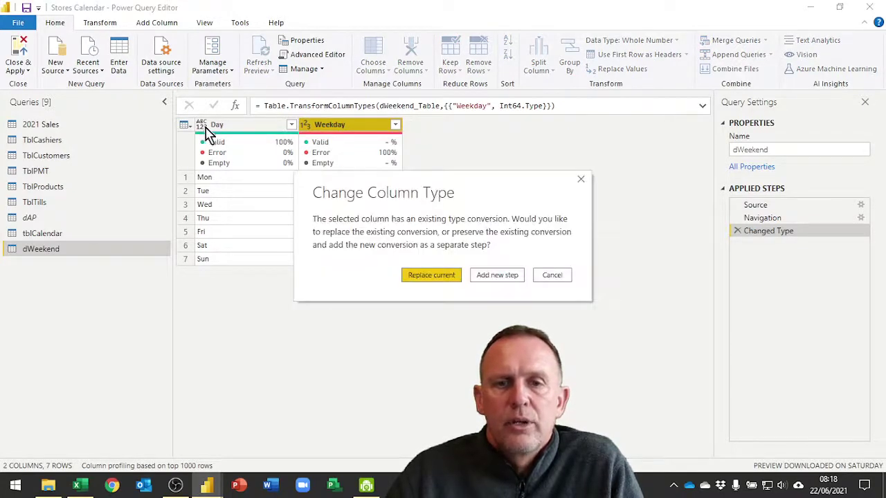
pyautogui.click(415, 277)
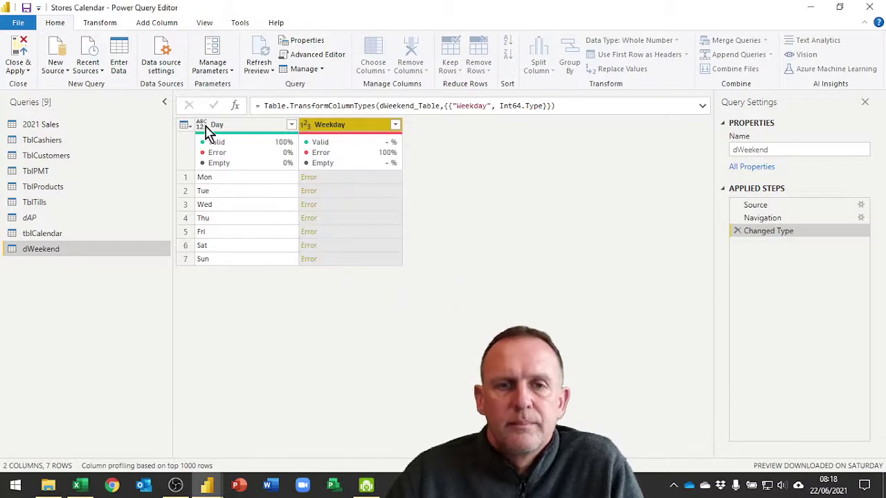
# Make the Day column Text and inspect Weekday's error indicator
pyautogui.click(201, 125)
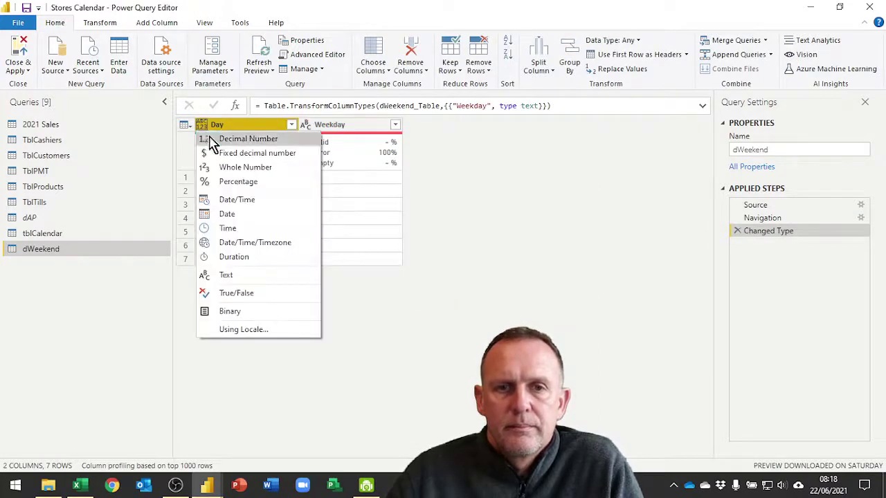
pyautogui.click(238, 275)
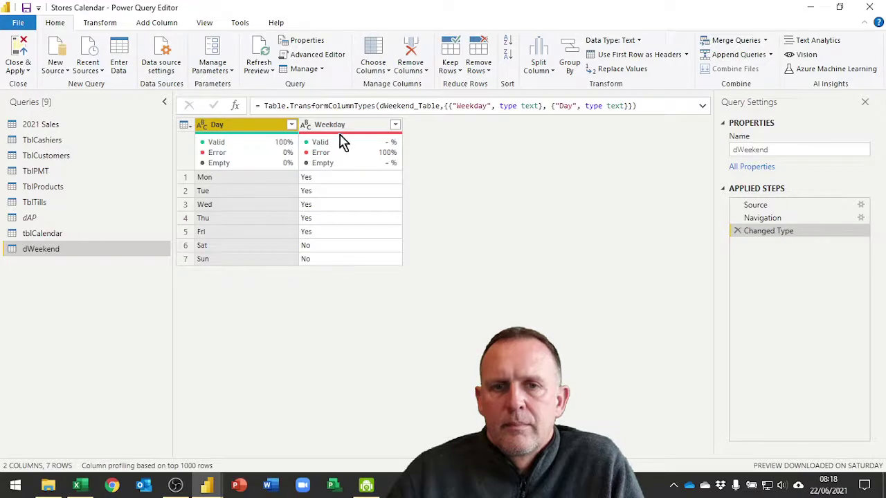
pyautogui.click(329, 125)
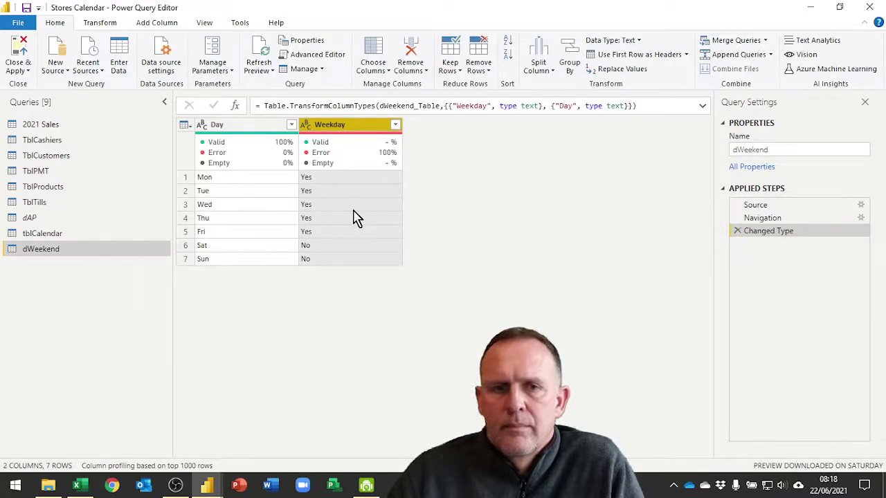
pyautogui.click(235, 219)
pyautogui.moveTo(323, 145)
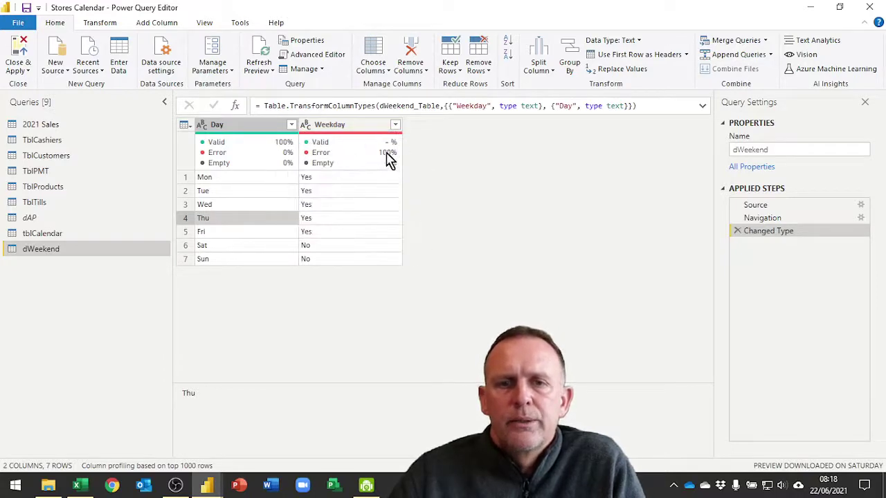
pyautogui.moveTo(389, 160)
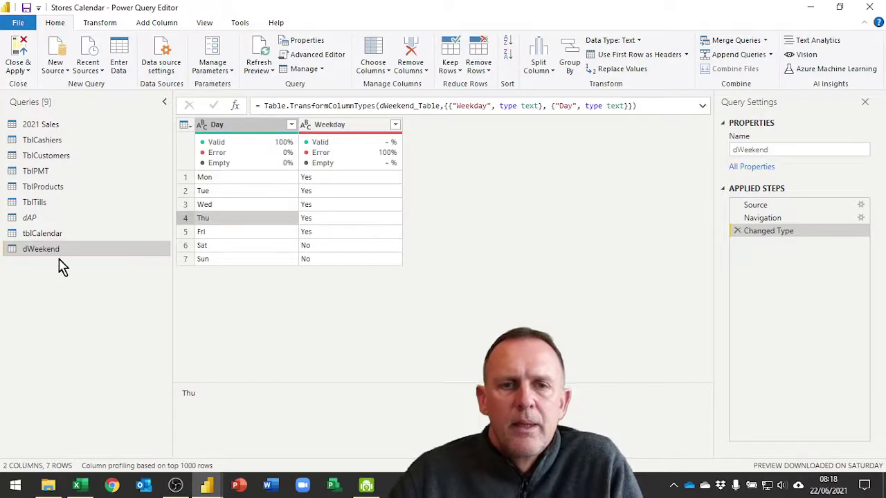
# Refresh the dWeekend preview so Weekday shows 100% valid values
pyautogui.click(259, 63)
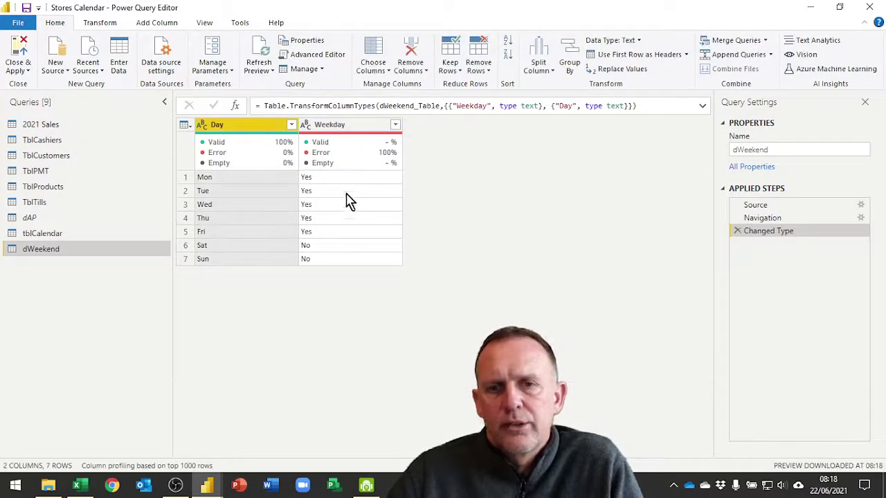
pyautogui.click(335, 126)
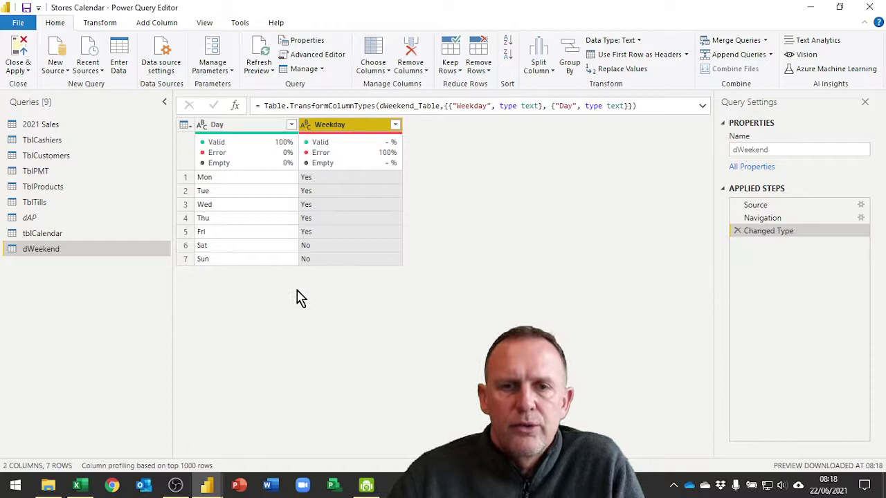
pyautogui.click(56, 236)
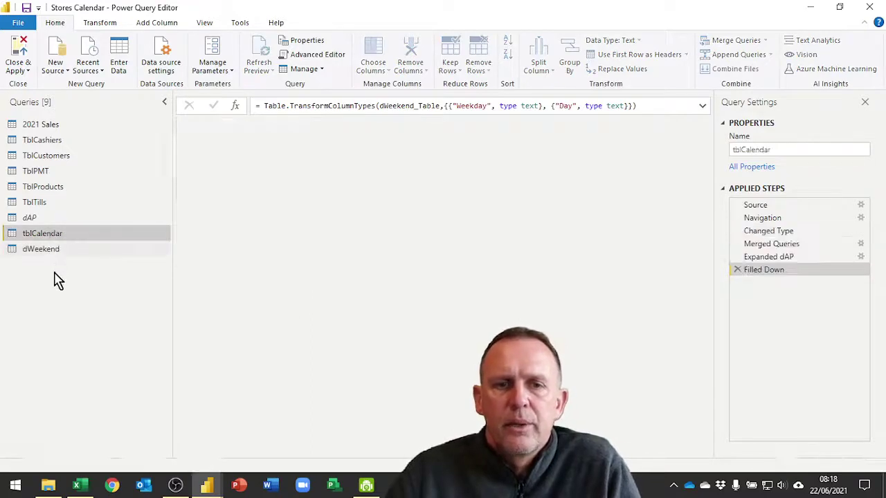
pyautogui.click(48, 251)
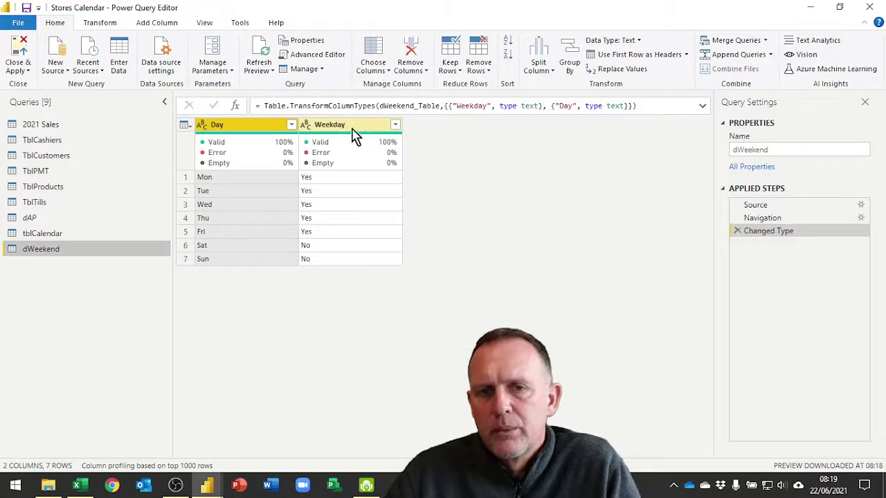
pyautogui.moveTo(391, 190)
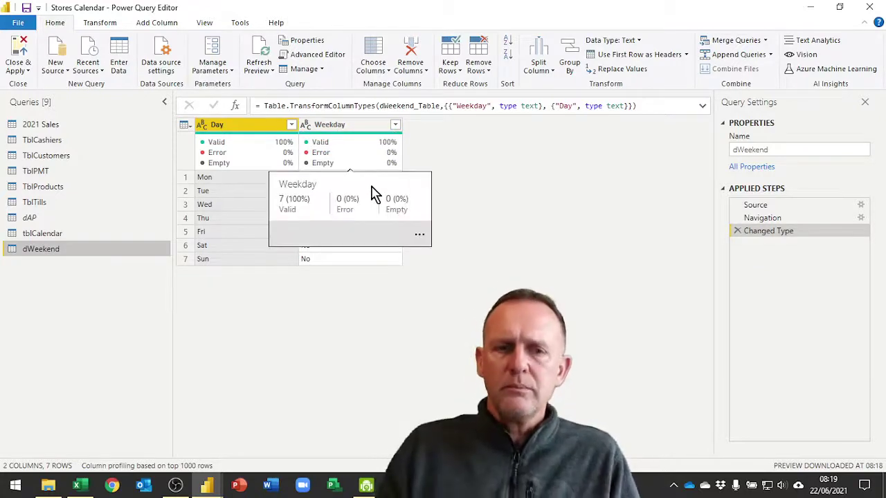
# Refresh tblCalendar's outdated preview so its full date list loads
pyautogui.click(41, 235)
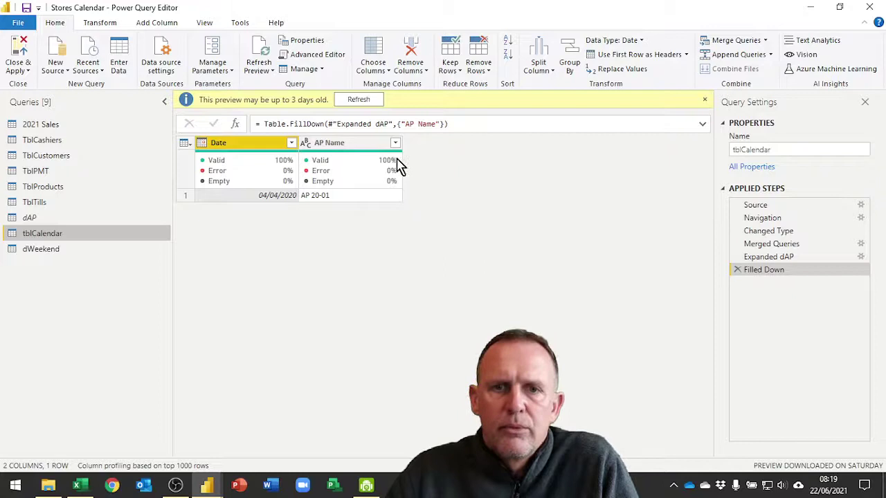
pyautogui.click(358, 100)
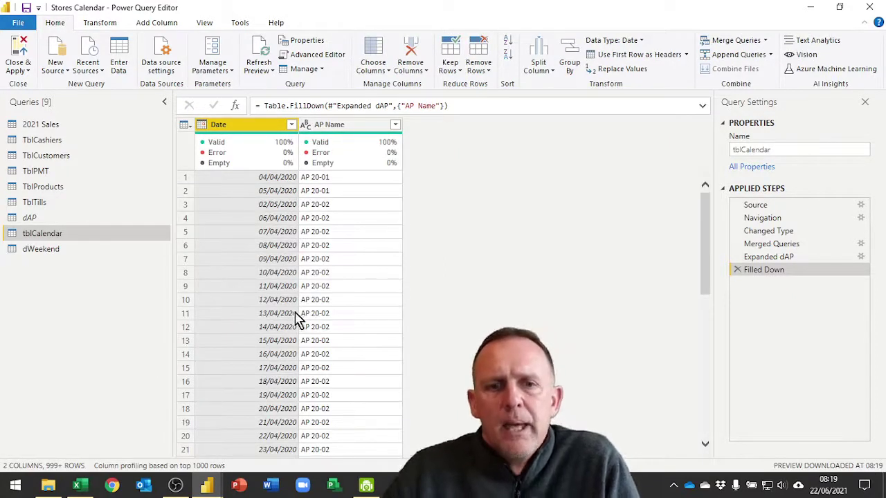
pyautogui.click(46, 253)
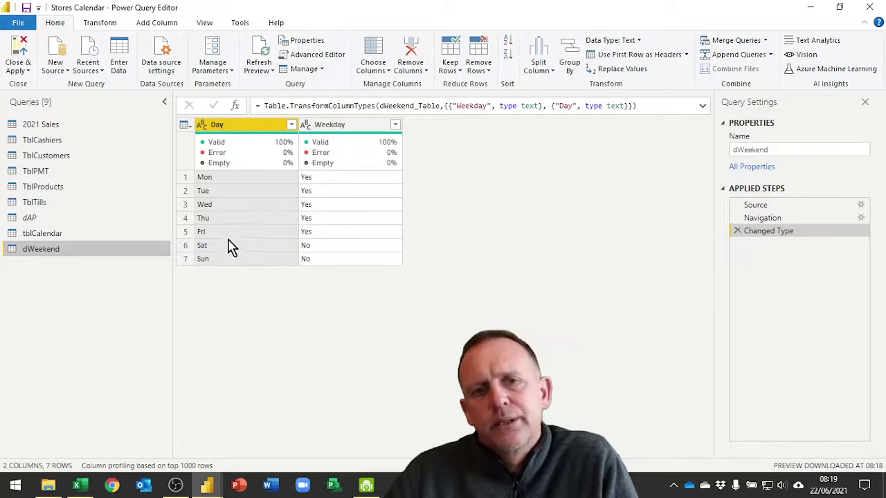
pyautogui.click(38, 233)
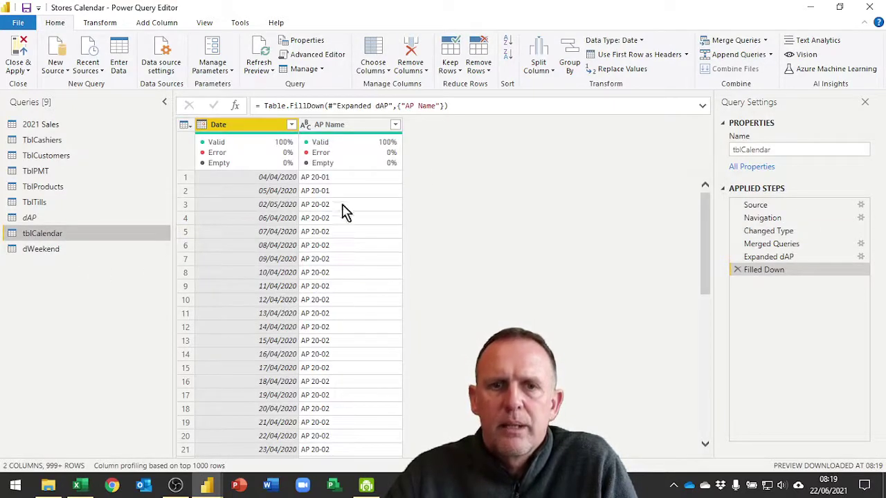
pyautogui.click(163, 23)
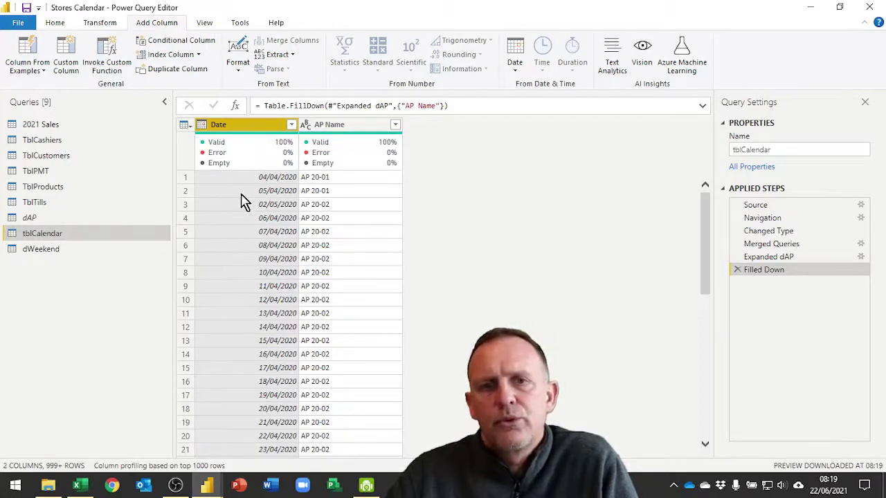
# Add a Day Name column holding each date's weekday name to tblCalendar
pyautogui.click(517, 69)
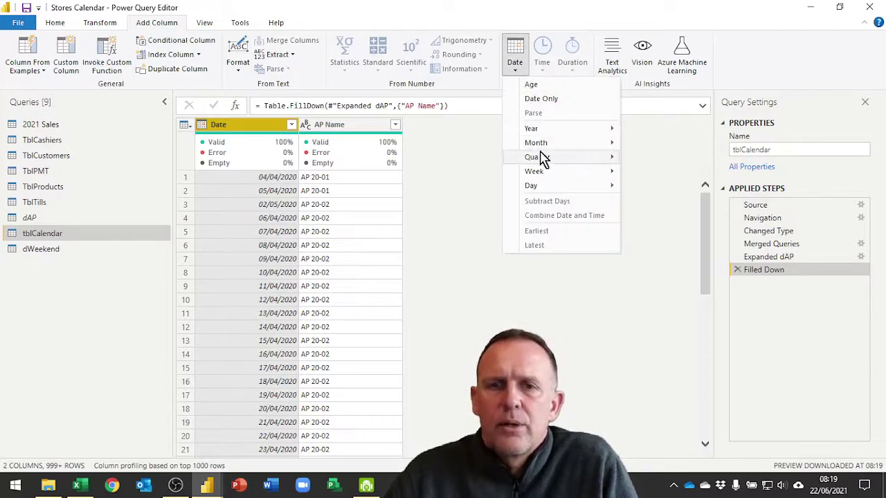
pyautogui.moveTo(538, 190)
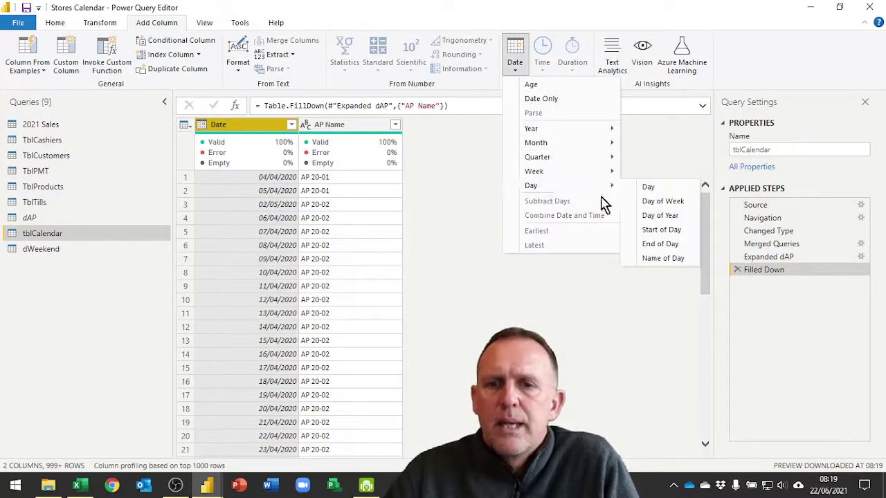
pyautogui.click(663, 260)
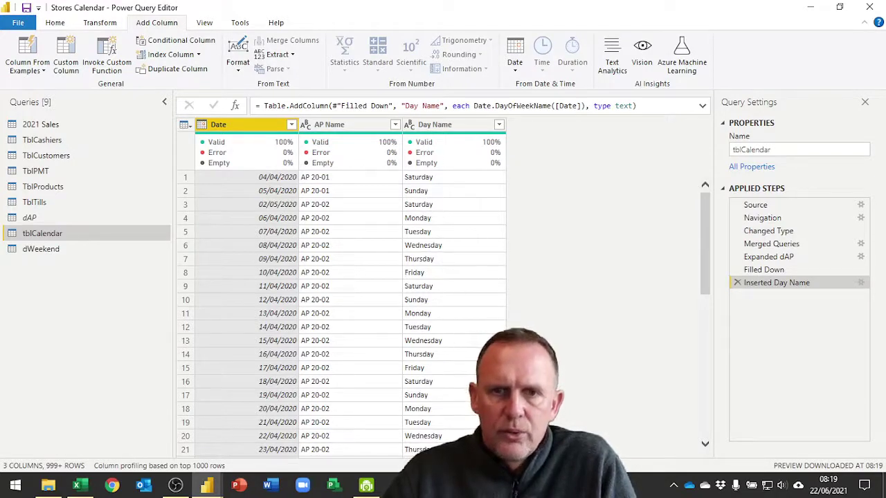
# Duplicate the Day Name column and rename the copy 'Day Name - Short'
pyautogui.rightClick(458, 128)
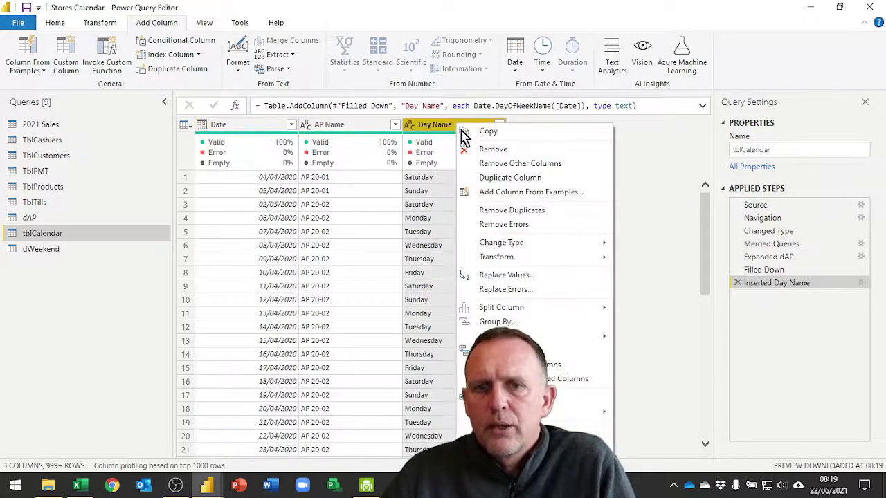
pyautogui.click(494, 179)
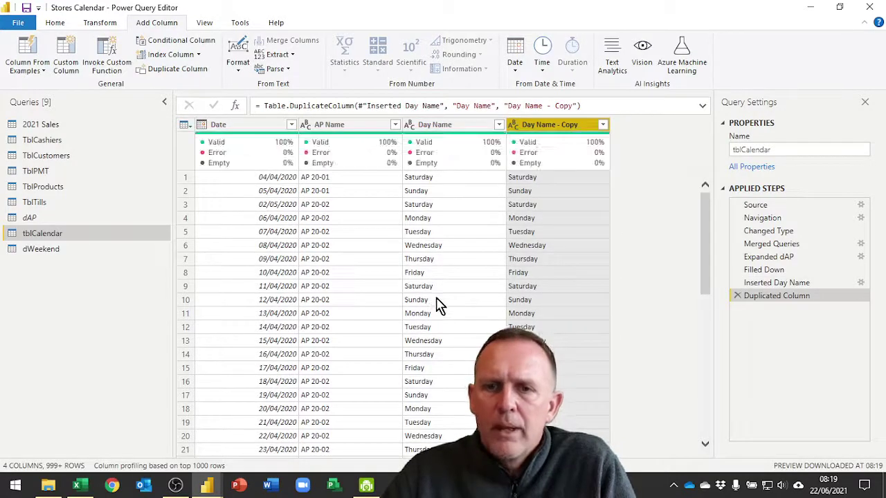
pyautogui.doubleClick(578, 126)
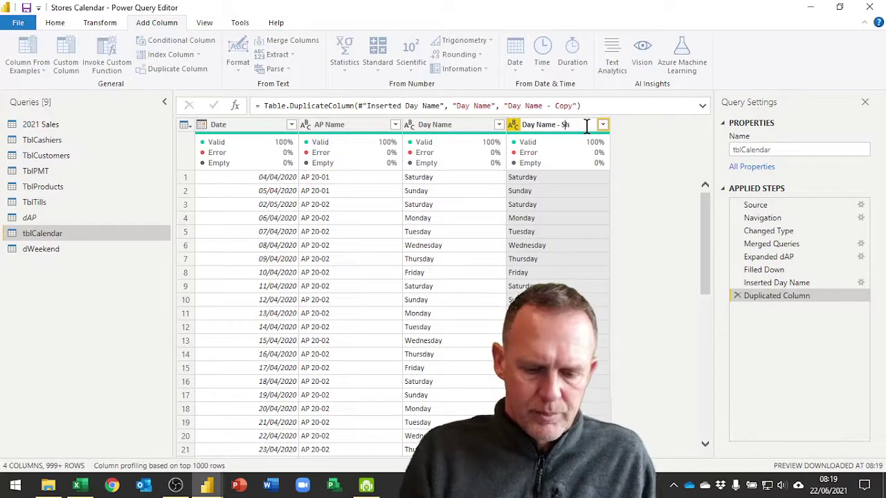
pyautogui.write('Short')
pyautogui.press('Return')
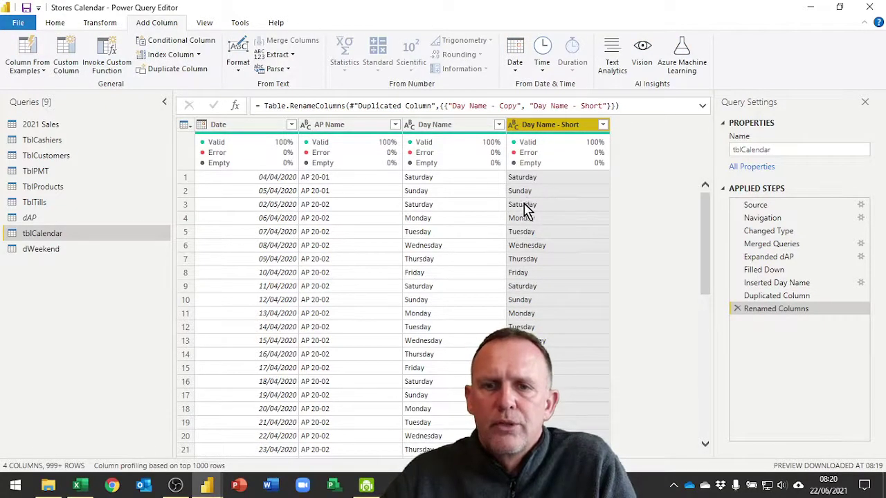
# Keep only the first 3 characters of Day Name - Short, giving Sat, Sun, Mon
pyautogui.click(101, 23)
pyautogui.click(471, 54)
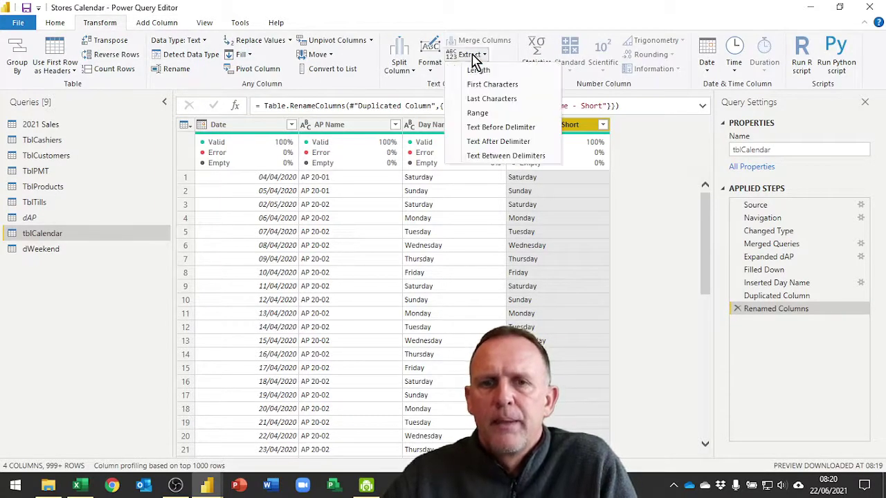
pyautogui.press('Escape')
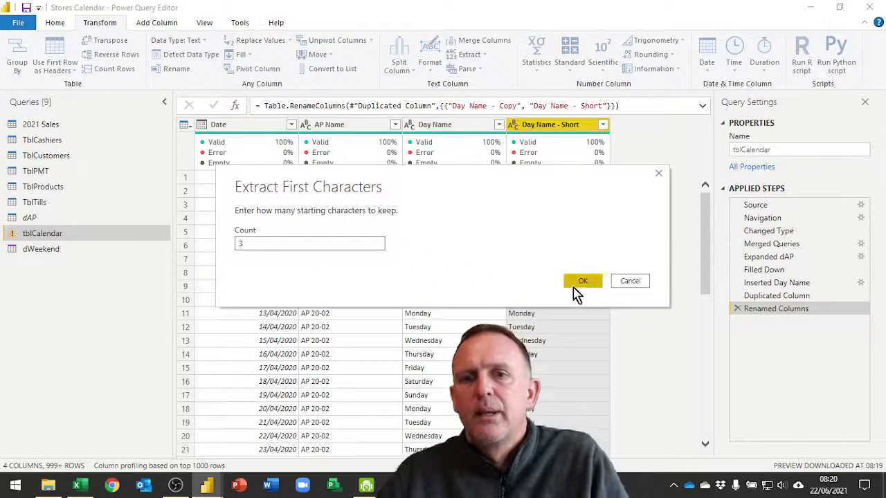
pyautogui.click(580, 283)
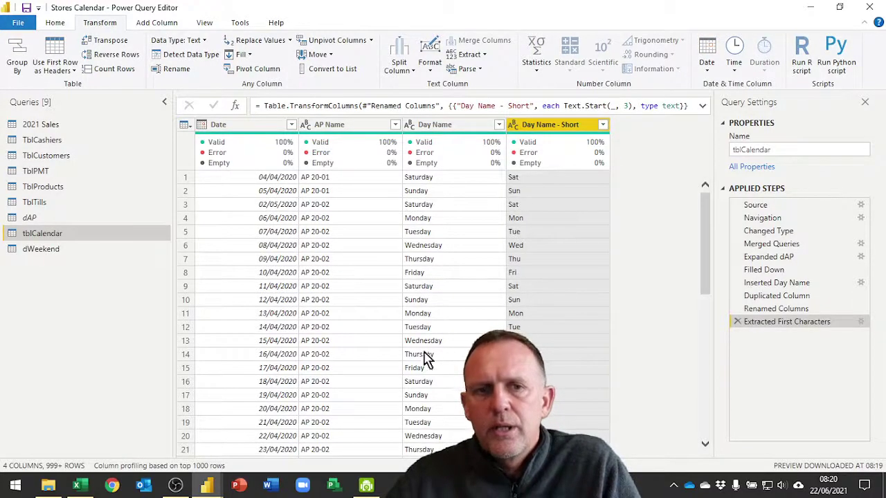
pyautogui.click(47, 250)
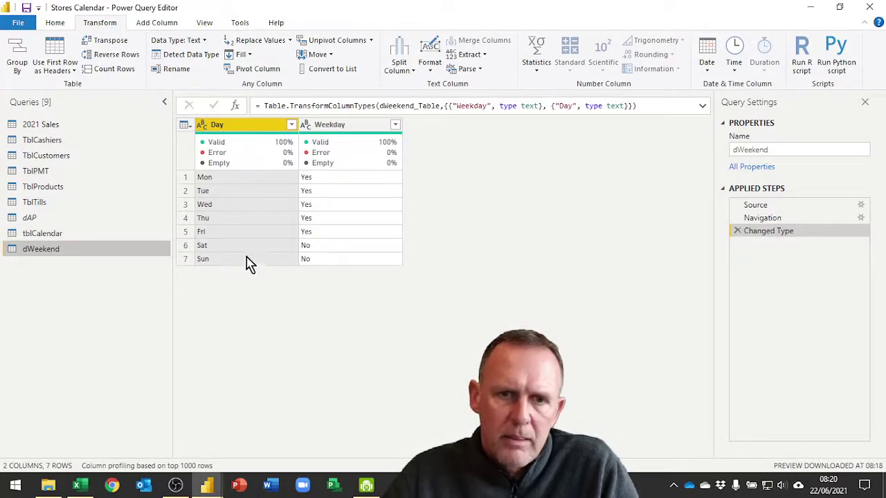
pyautogui.moveTo(338, 159)
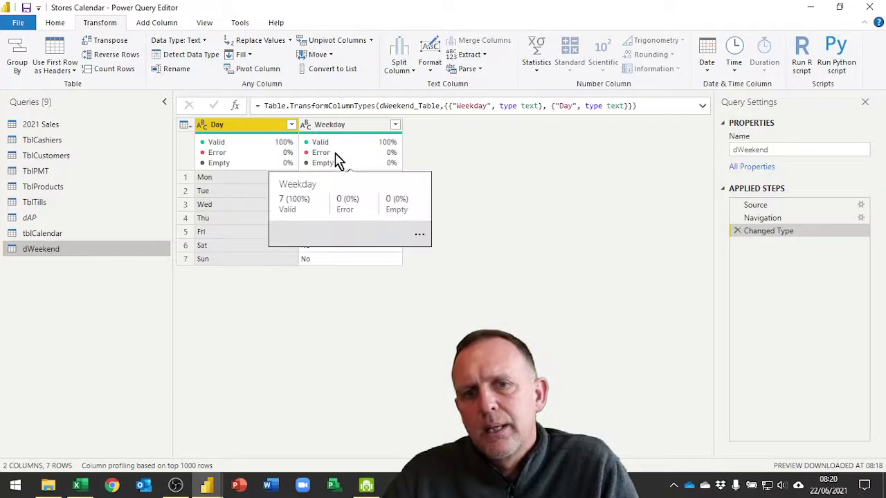
pyautogui.click(40, 235)
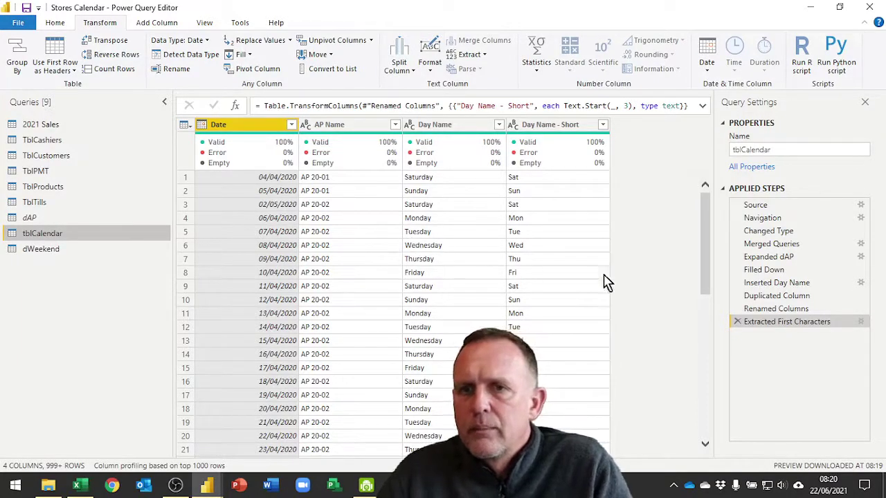
pyautogui.click(60, 23)
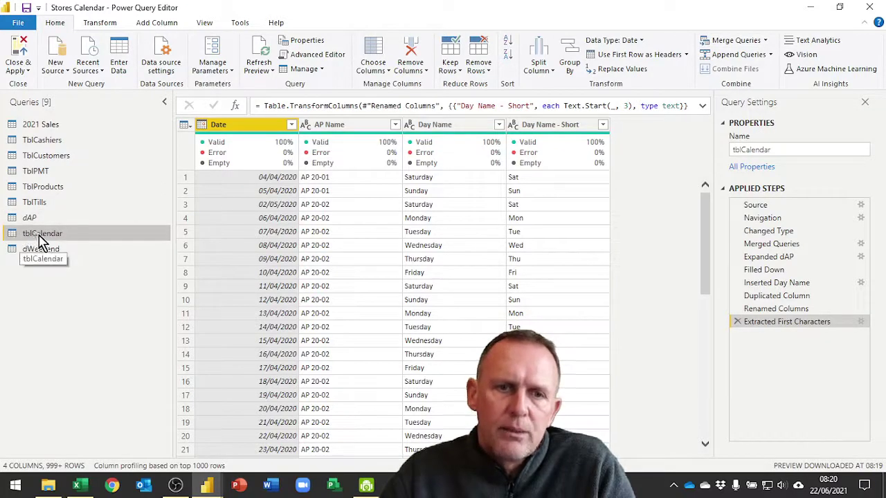
# Left-outer merge dWeekend into tblCalendar, matching Day Name - Short to Day
pyautogui.click(739, 46)
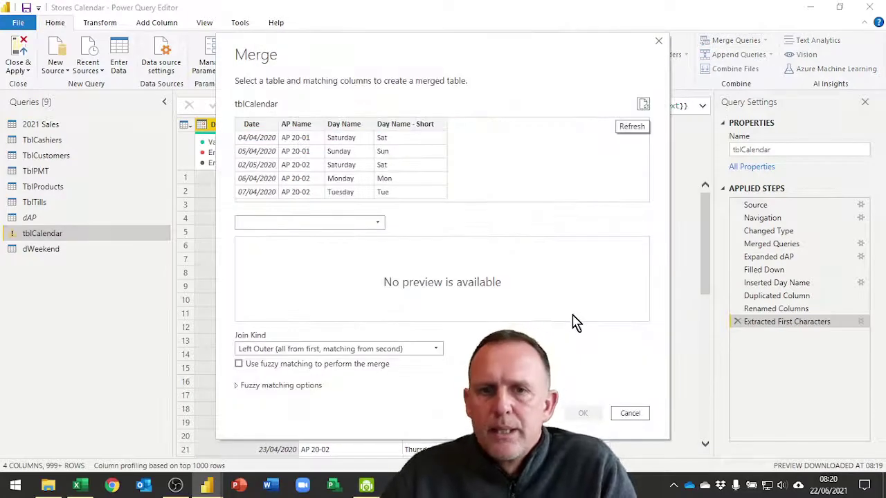
pyautogui.click(378, 227)
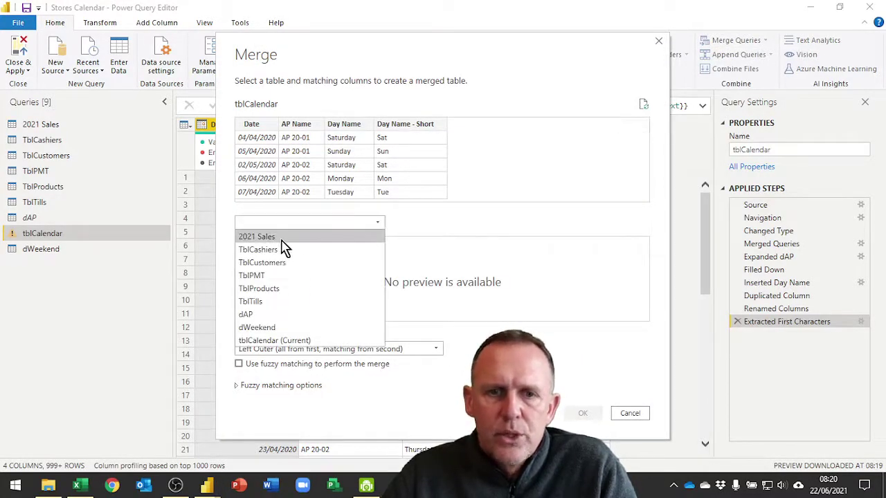
pyautogui.click(258, 328)
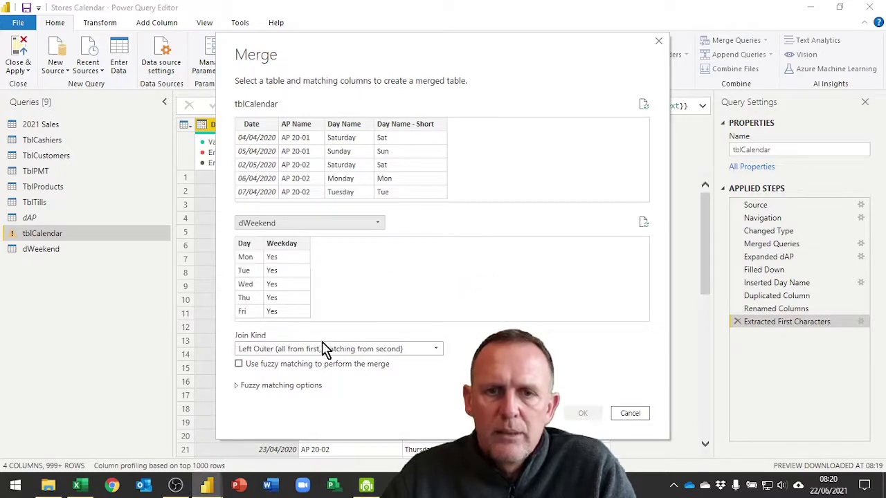
pyautogui.click(397, 128)
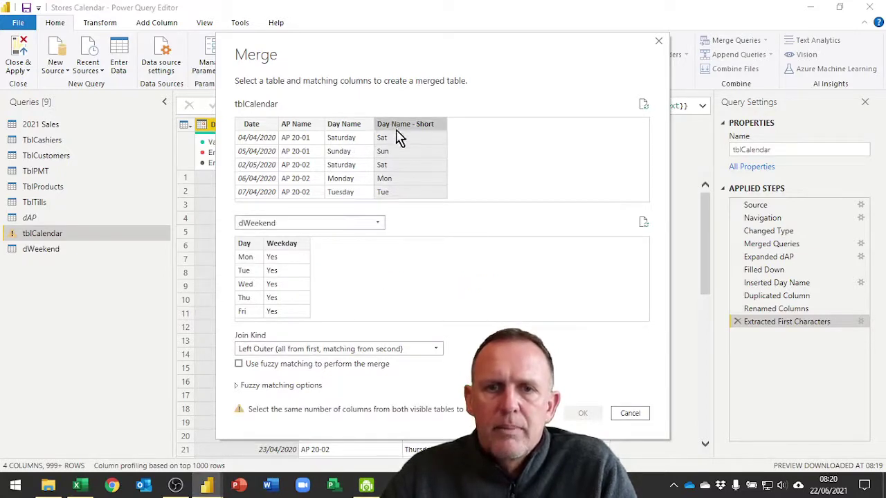
pyautogui.click(246, 246)
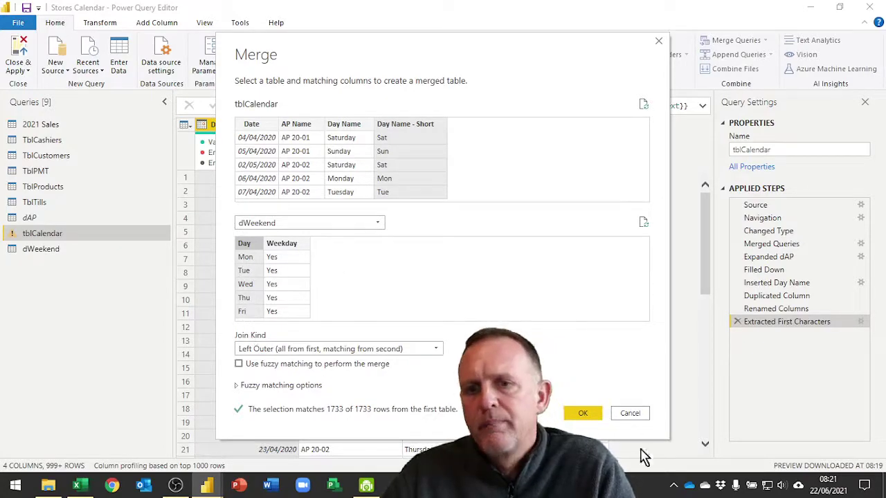
pyautogui.click(584, 413)
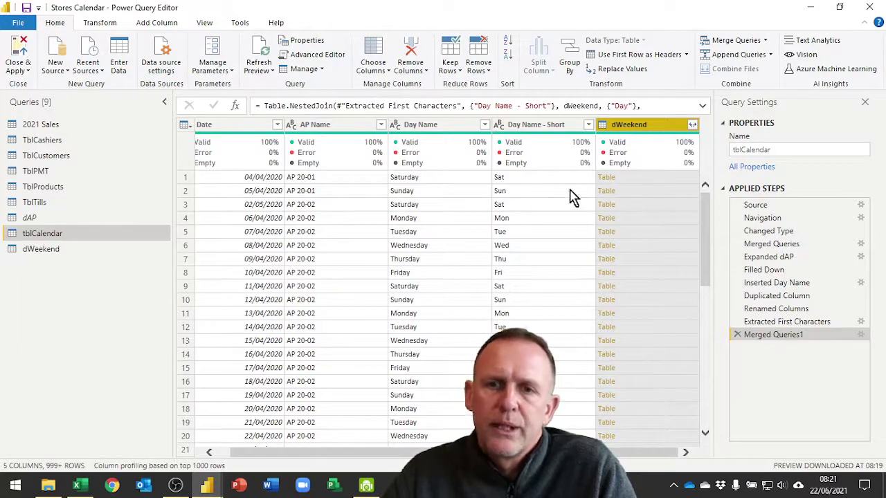
# Expand dWeekend into just a Weekday column, leaving out Day and the prefix
pyautogui.click(692, 125)
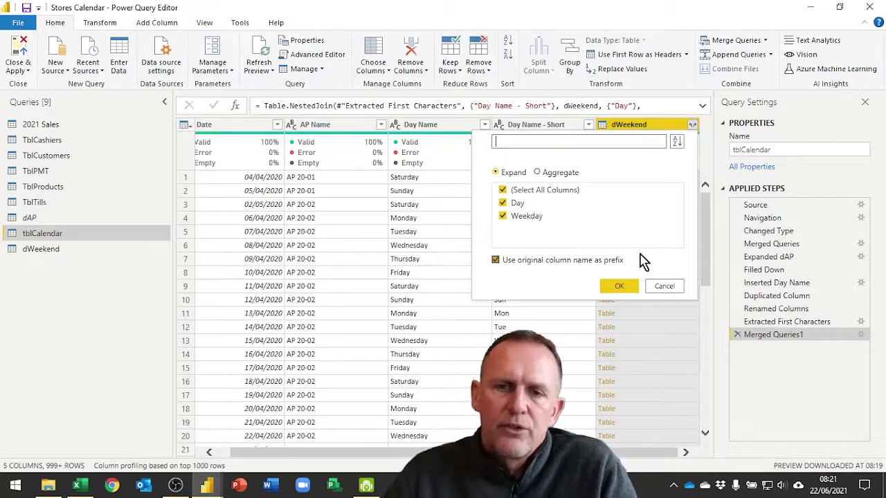
pyautogui.click(503, 216)
pyautogui.click(503, 203)
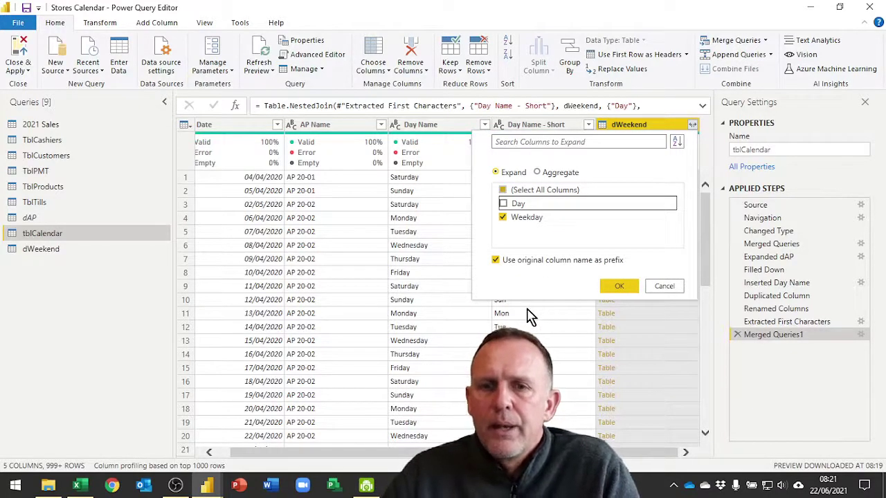
pyautogui.click(495, 261)
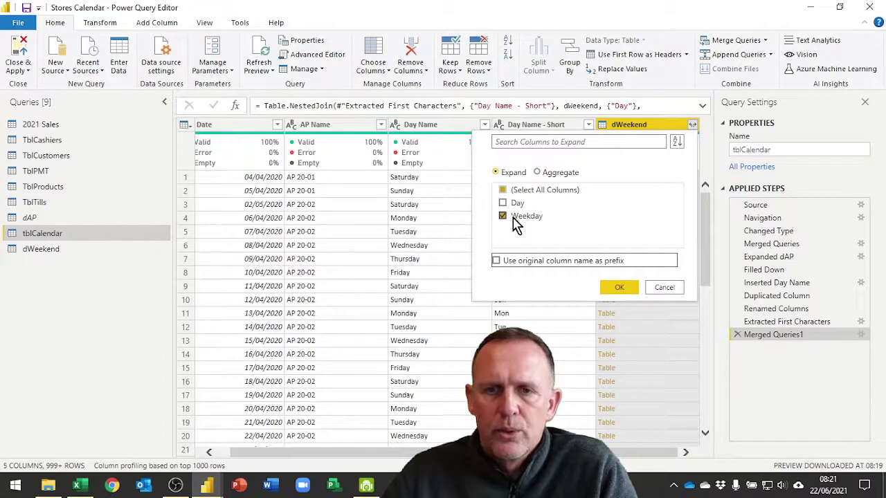
pyautogui.click(623, 290)
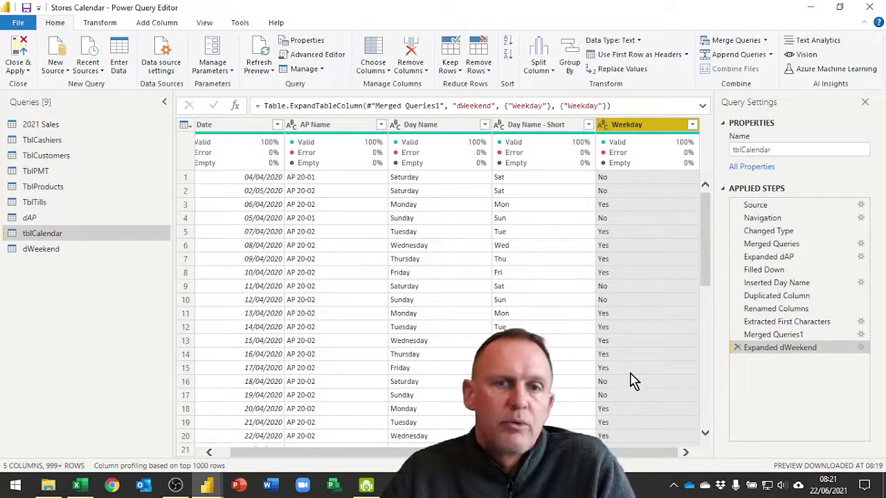
# Replace Yes with 1 in the Weekday column
pyautogui.rightClick(654, 129)
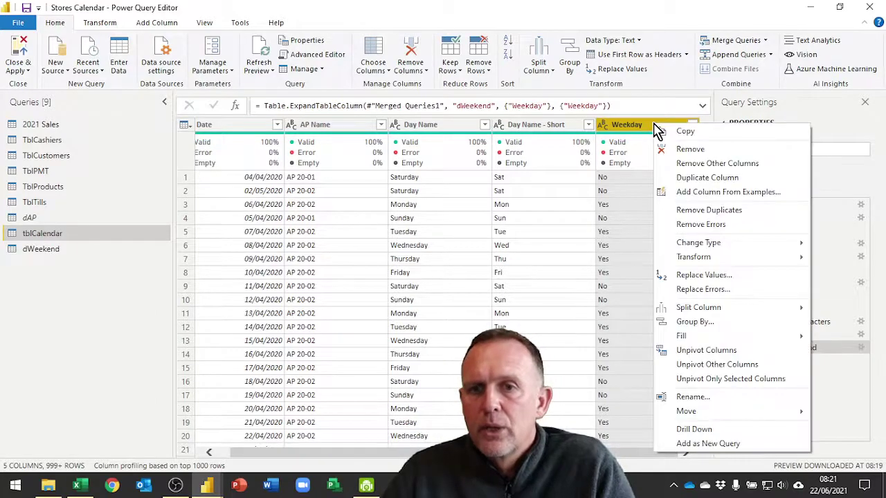
pyautogui.click(689, 276)
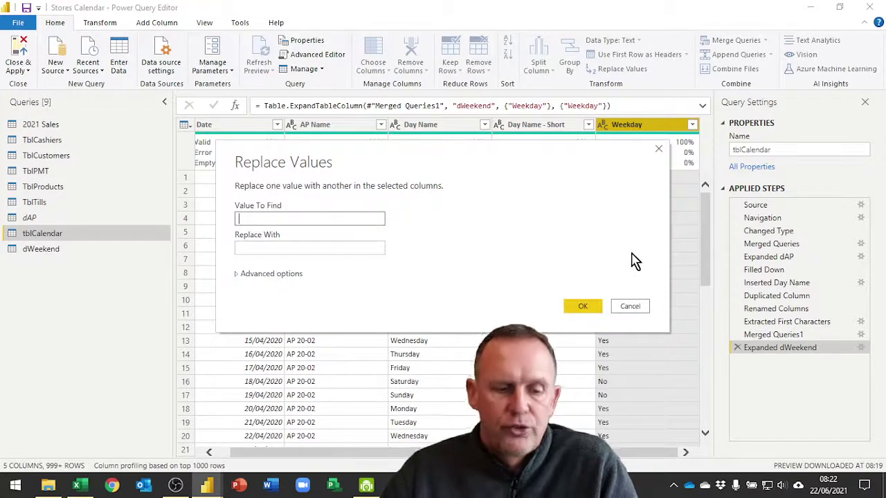
pyautogui.write('Yes')
pyautogui.press('Tab')
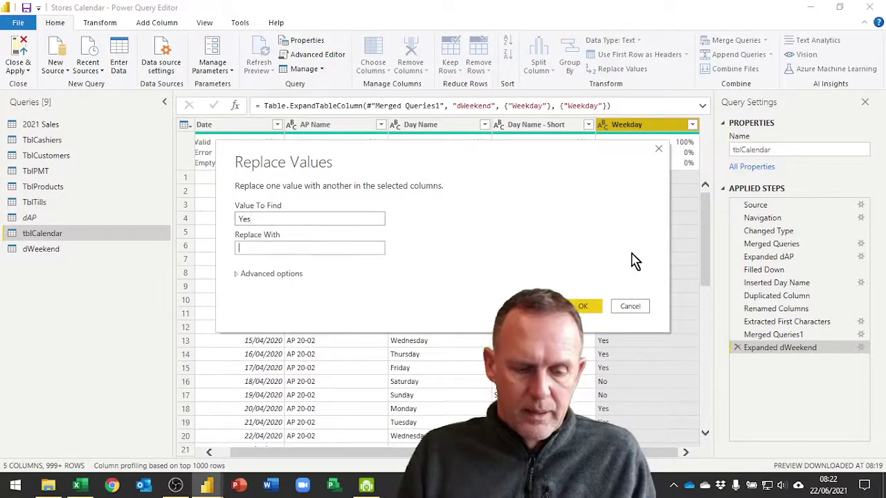
pyautogui.write('1')
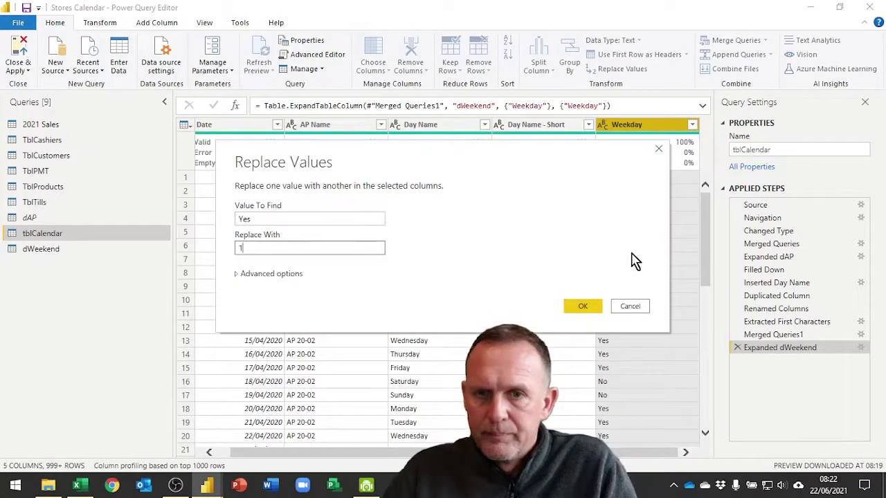
pyautogui.click(582, 309)
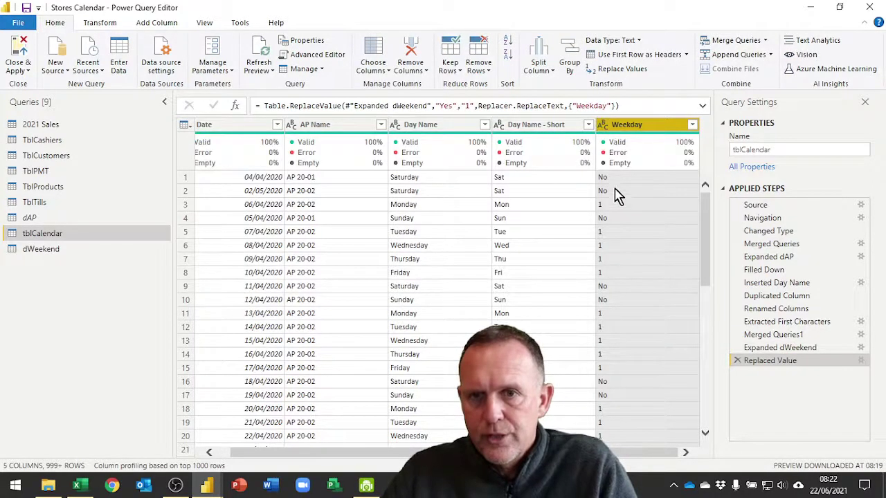
# Replace No with 0 in the Weekday column
pyautogui.rightClick(640, 136)
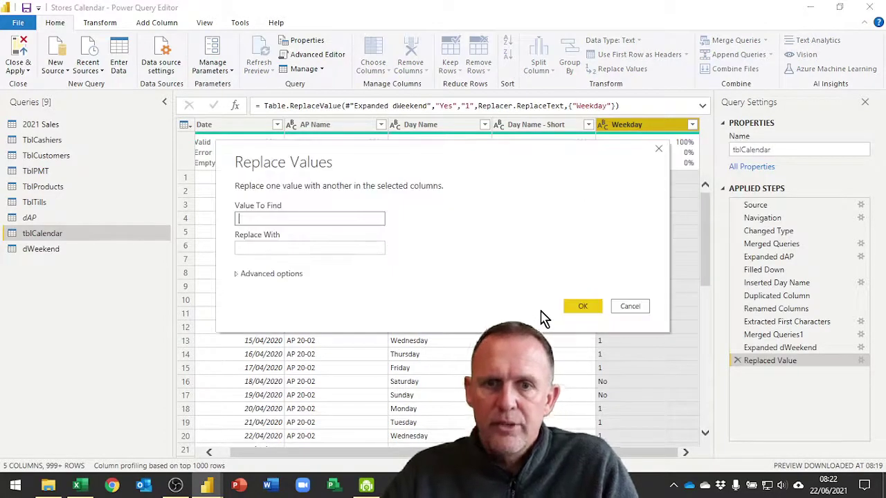
pyautogui.write('No')
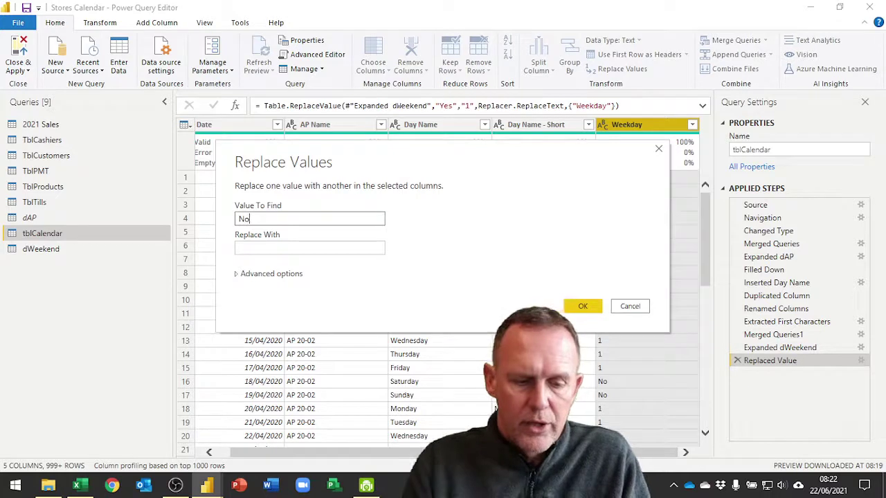
pyautogui.press('Tab')
pyautogui.write('0')
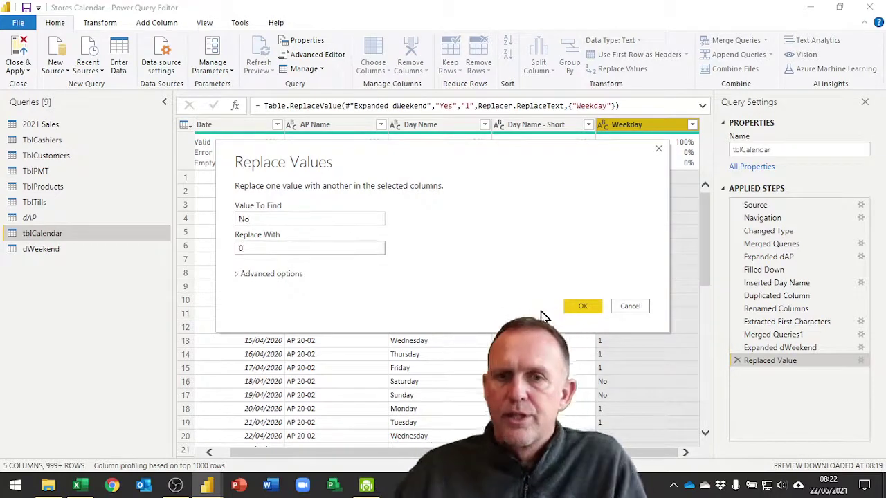
pyautogui.click(584, 308)
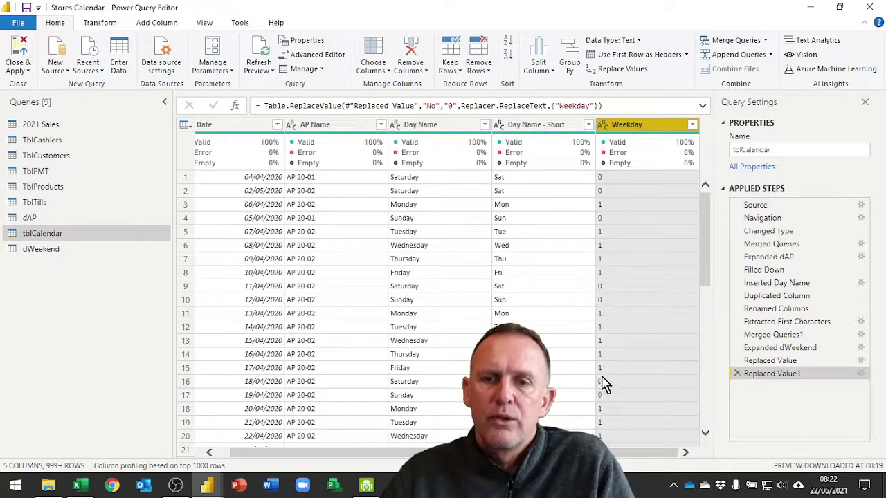
# Change the Weekday column's data type to Whole Number
pyautogui.click(603, 126)
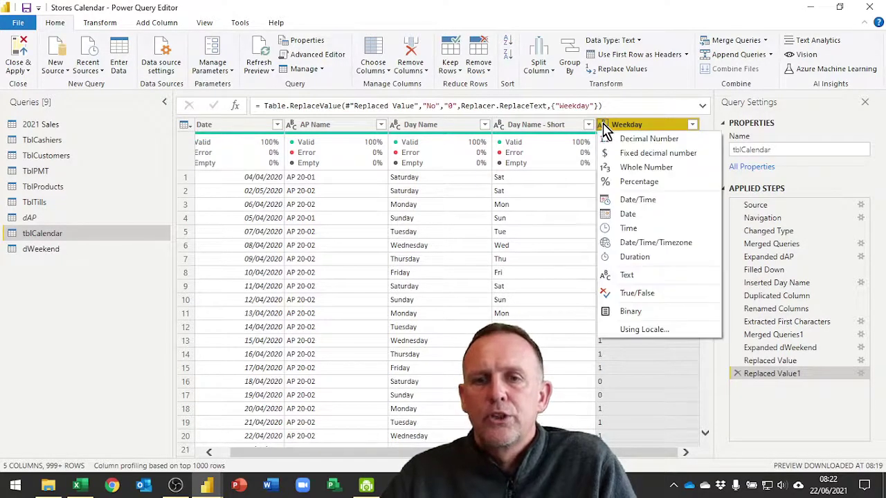
pyautogui.click(635, 169)
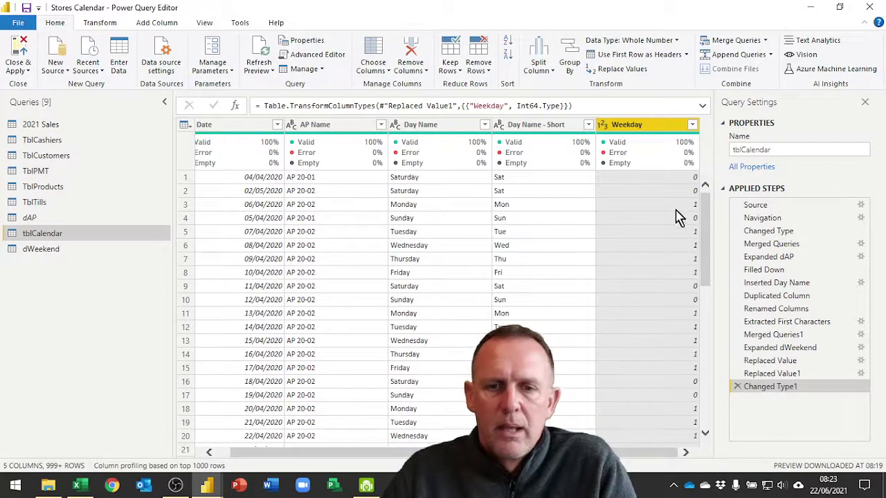
# In Calendar.xlsm, set Sunday (B8) to Yes and Friday (B6) to No
pyautogui.click(79, 485)
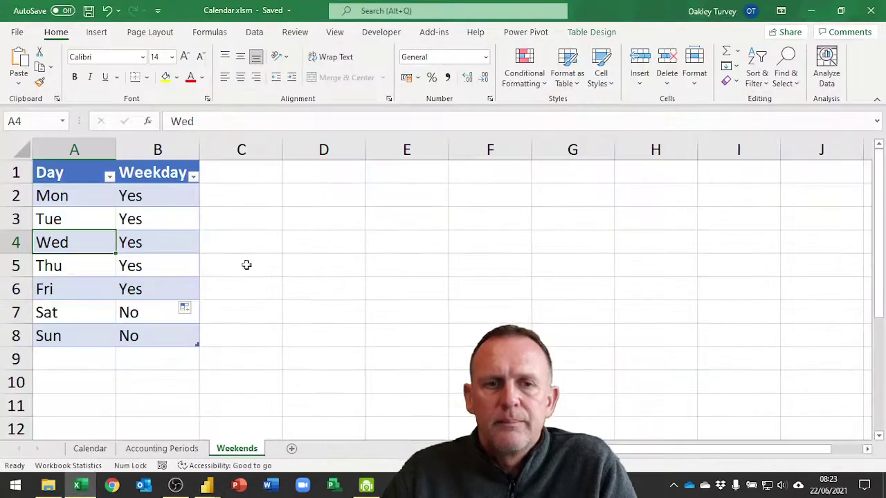
pyautogui.click(158, 337)
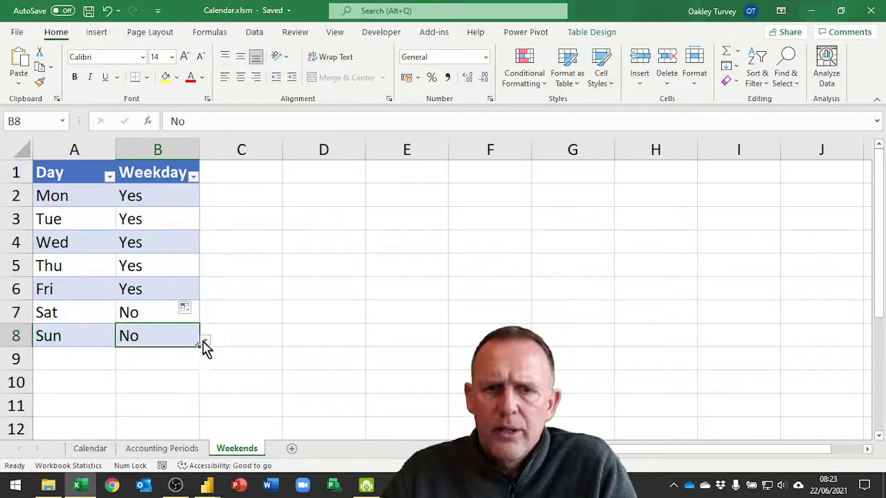
pyautogui.click(205, 340)
pyautogui.click(165, 358)
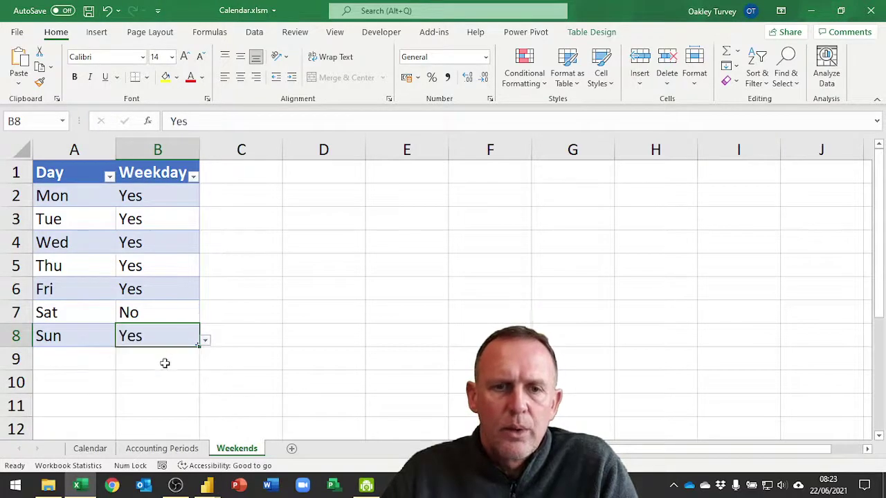
pyautogui.click(173, 296)
pyautogui.click(205, 294)
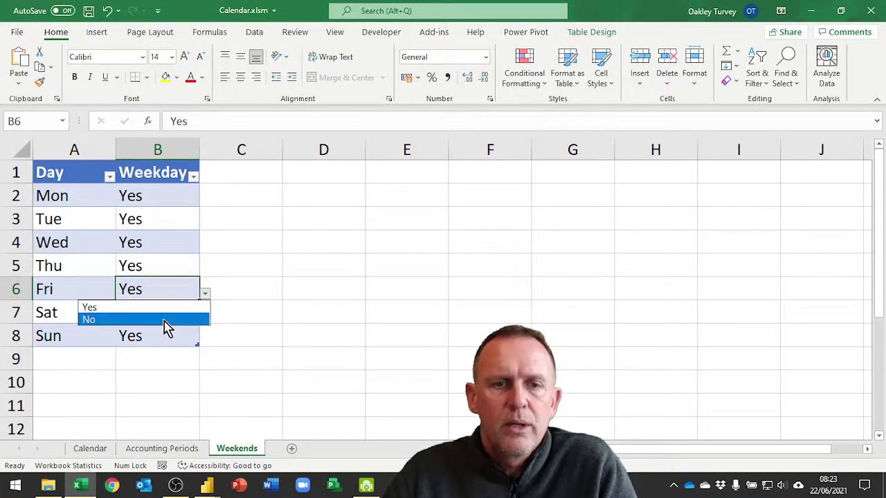
pyautogui.click(163, 319)
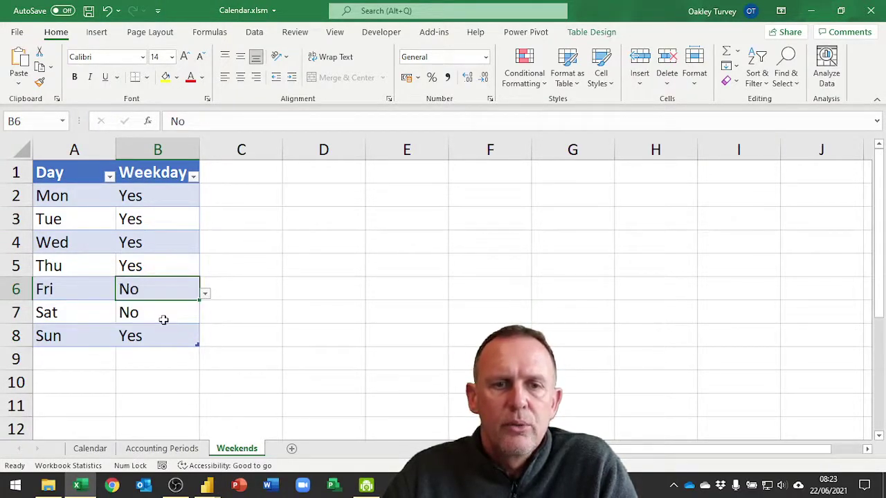
# Save the workbook and return to the Power Query Editor
pyautogui.click(88, 10)
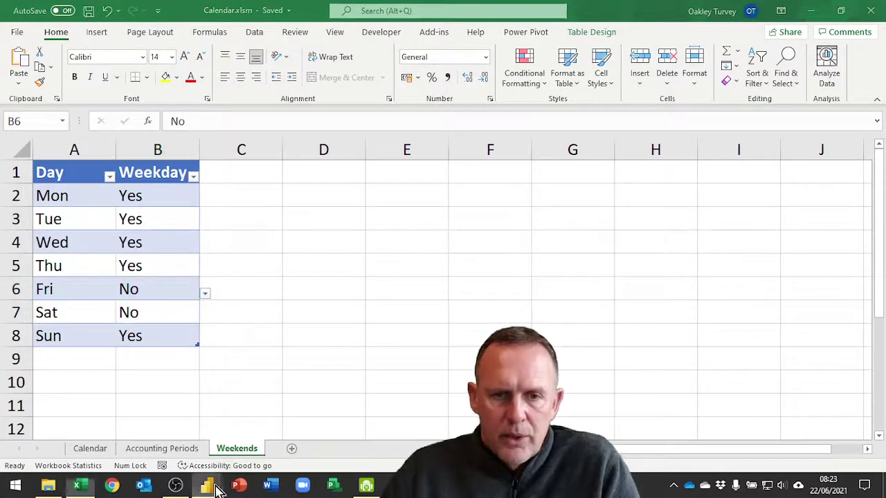
pyautogui.moveTo(206, 485)
pyautogui.click(289, 434)
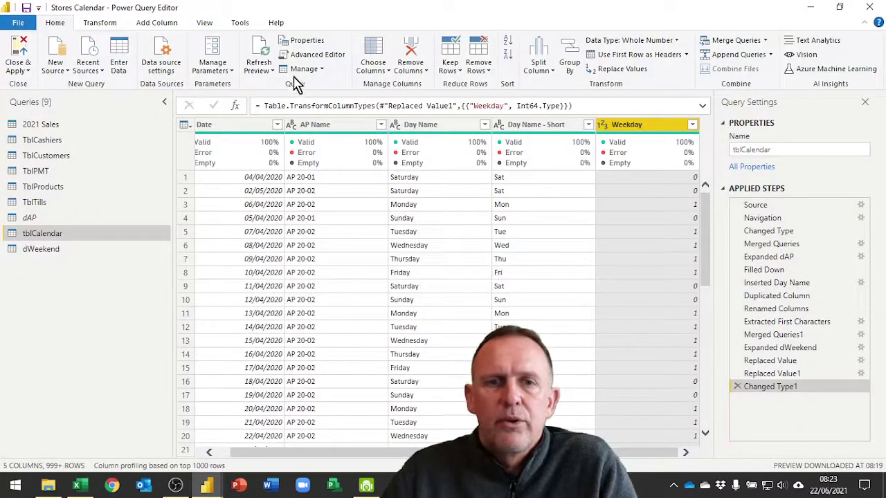
# Refresh the preview so Weekday shows 0 for Friday and 1 for Sunday
pyautogui.click(260, 52)
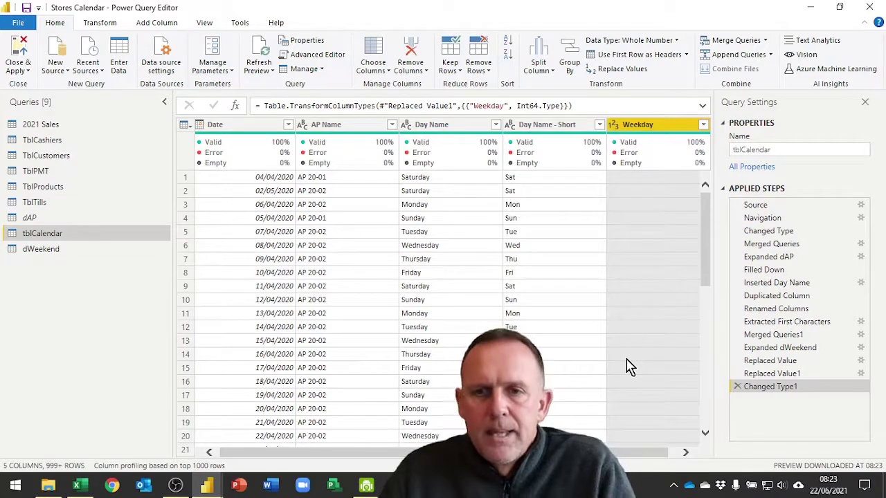
pyautogui.click(685, 452)
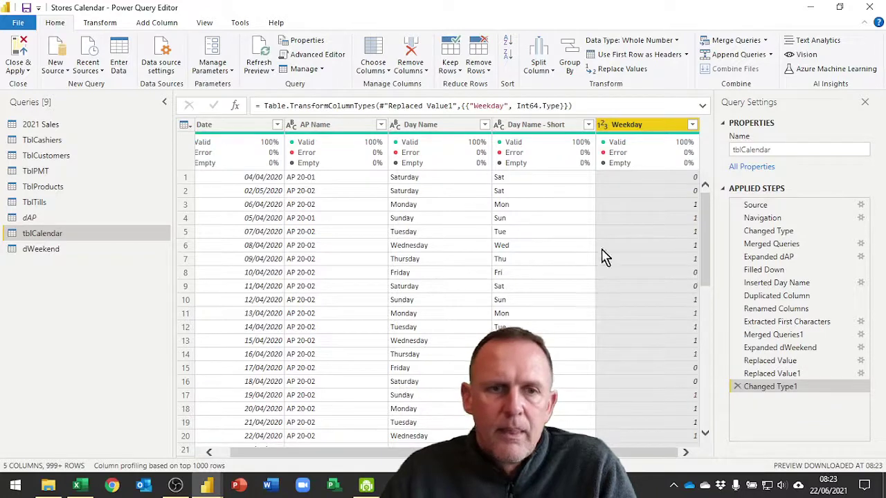
# Select the dWeekend query and turn off its Enable load option
pyautogui.click(41, 252)
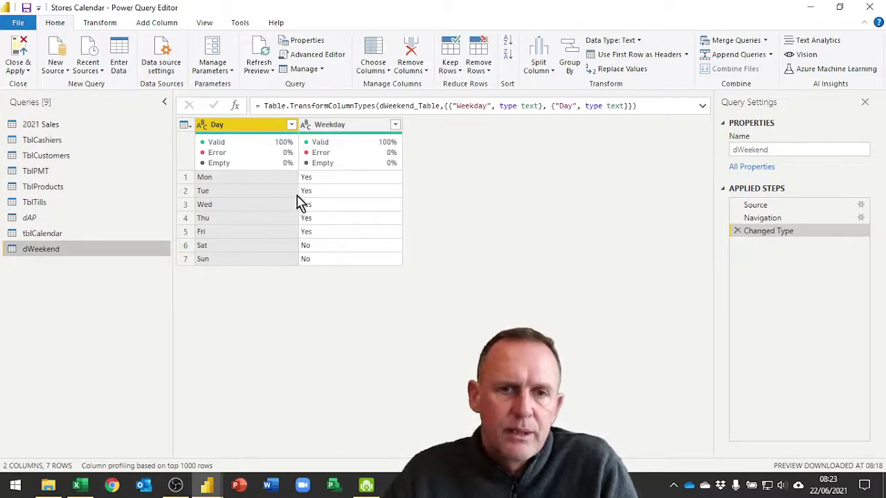
pyautogui.rightClick(30, 254)
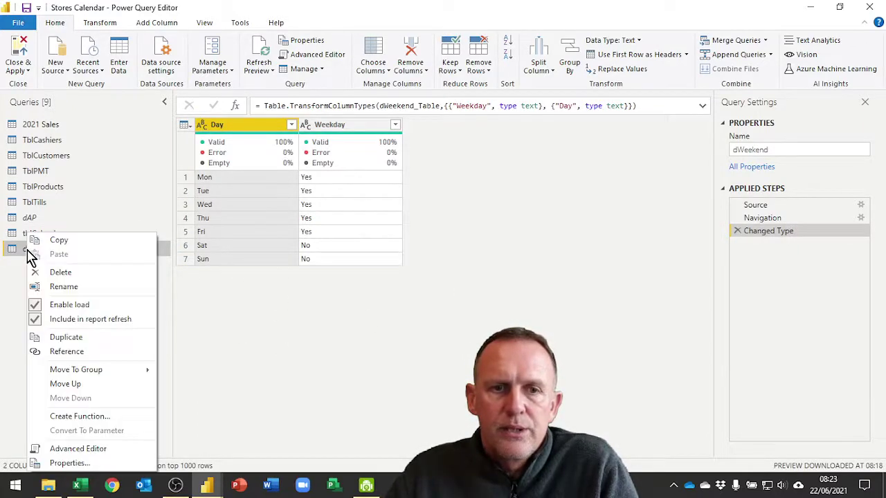
pyautogui.click(62, 306)
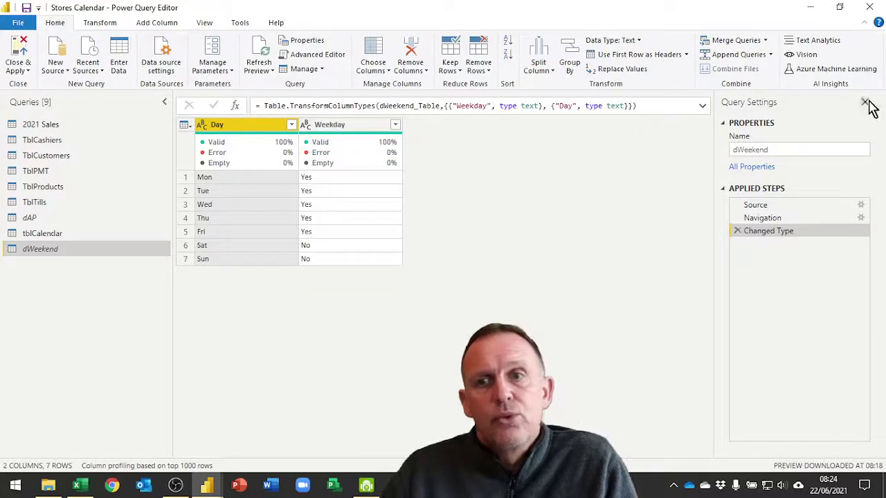
# Minimize the Power Query Editor to bring Excel's Weekends sheet forward
pyautogui.click(811, 8)
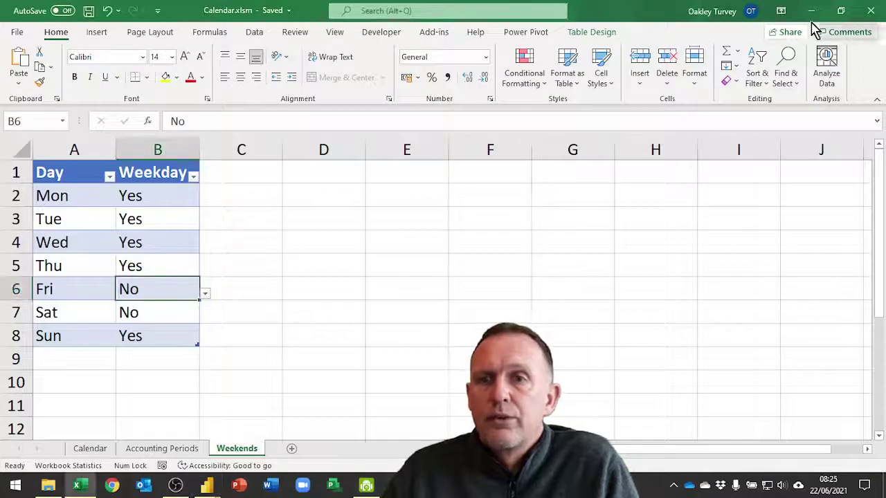